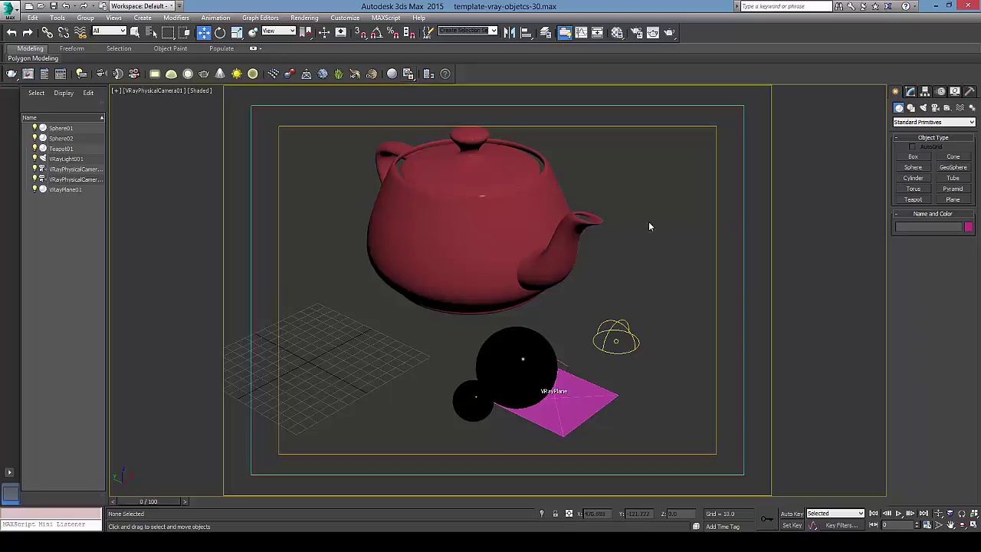
Open the Compact Material Editor and place it beside the teapot
click(531, 217)
click(671, 138)
key(m)
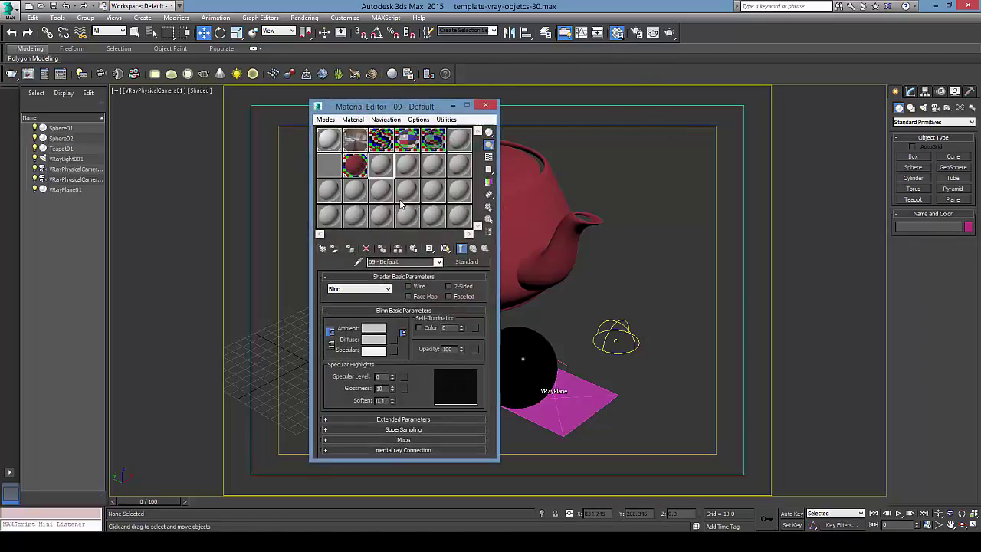
drag(423, 106, 758, 84)
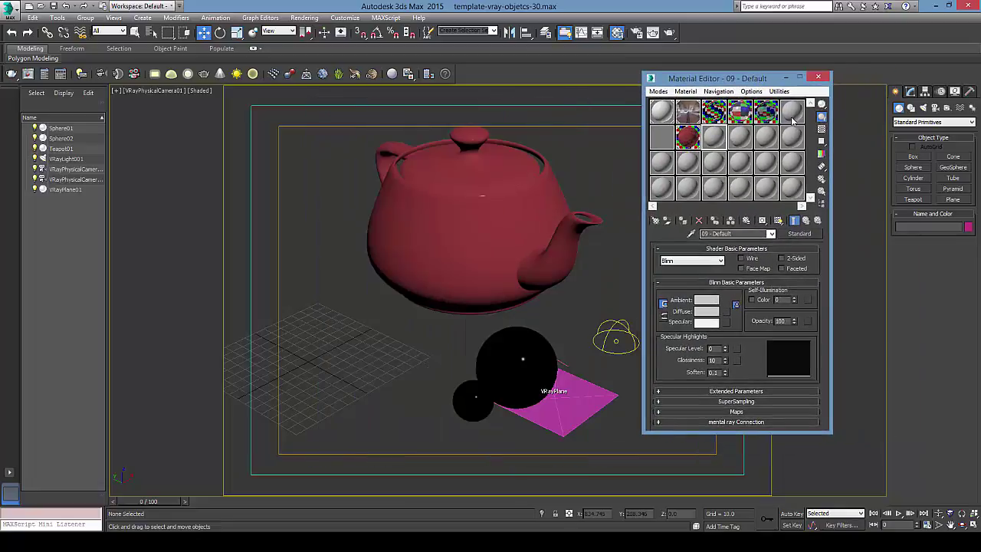
Turn an unused sample slot into a VRayMtl named Material #2
click(791, 112)
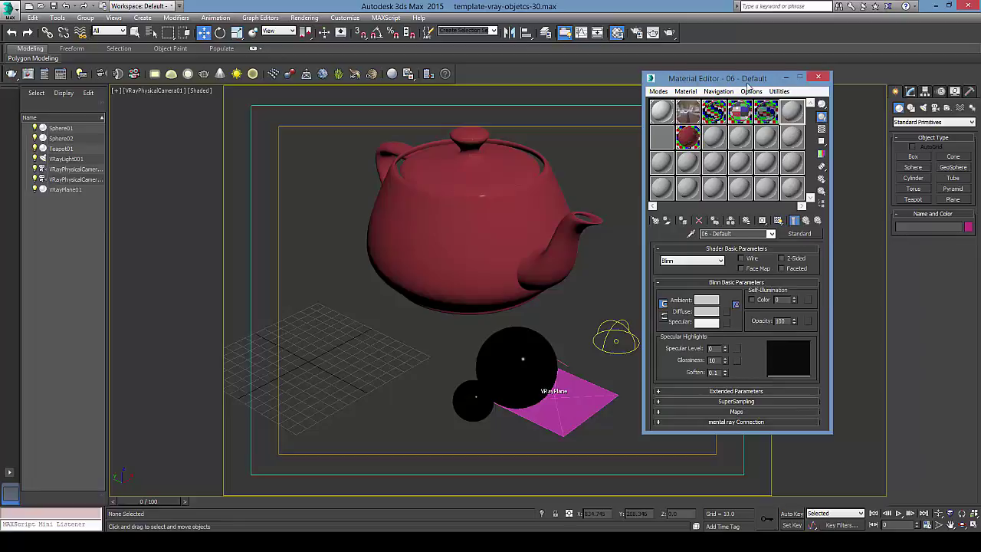
drag(750, 85, 712, 90)
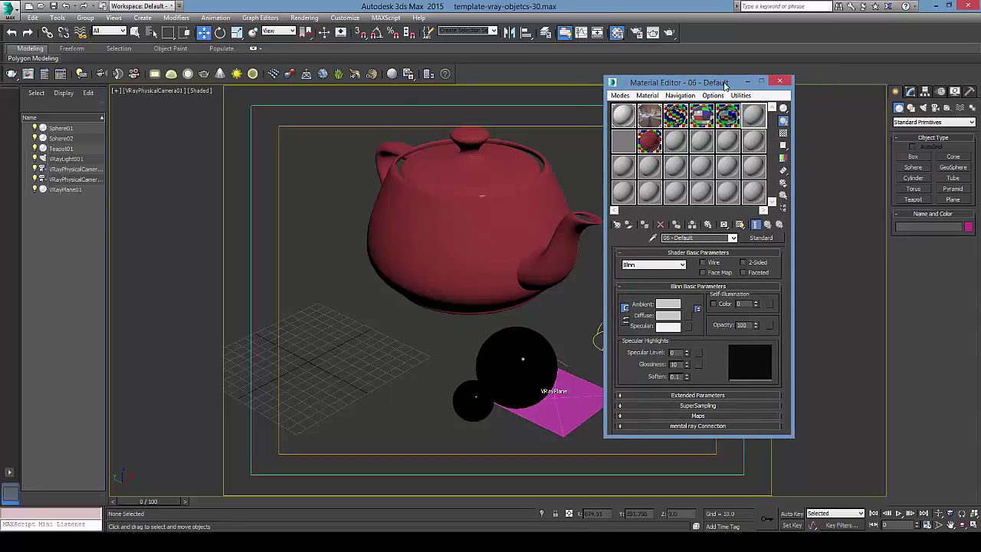
drag(727, 83, 734, 92)
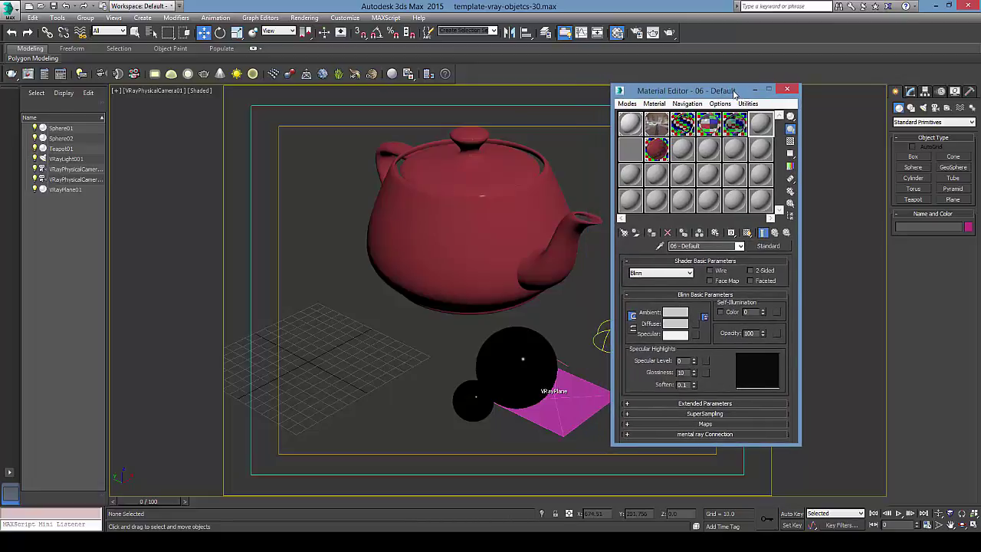
click(391, 74)
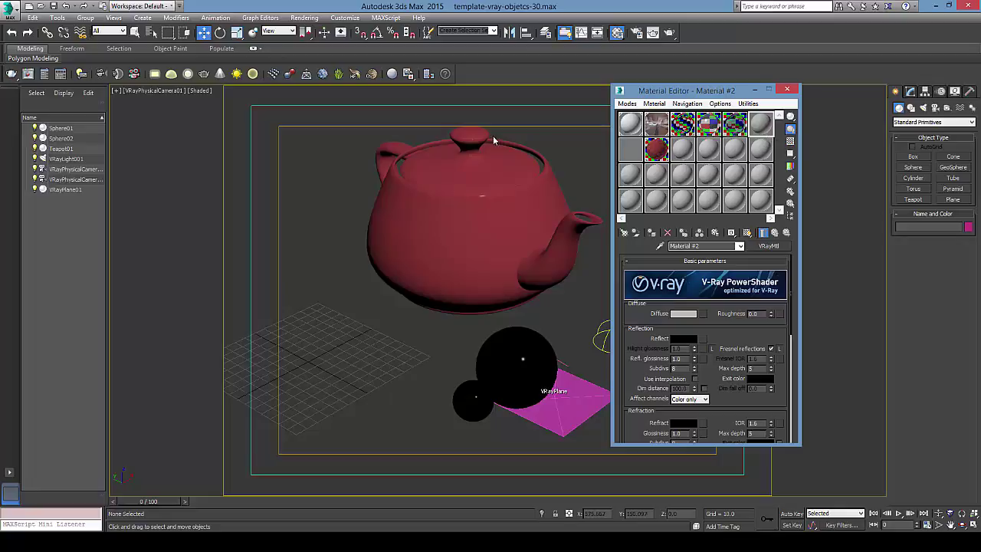
Create VRmat material Material #3 and position its V-Ray material editor
click(410, 83)
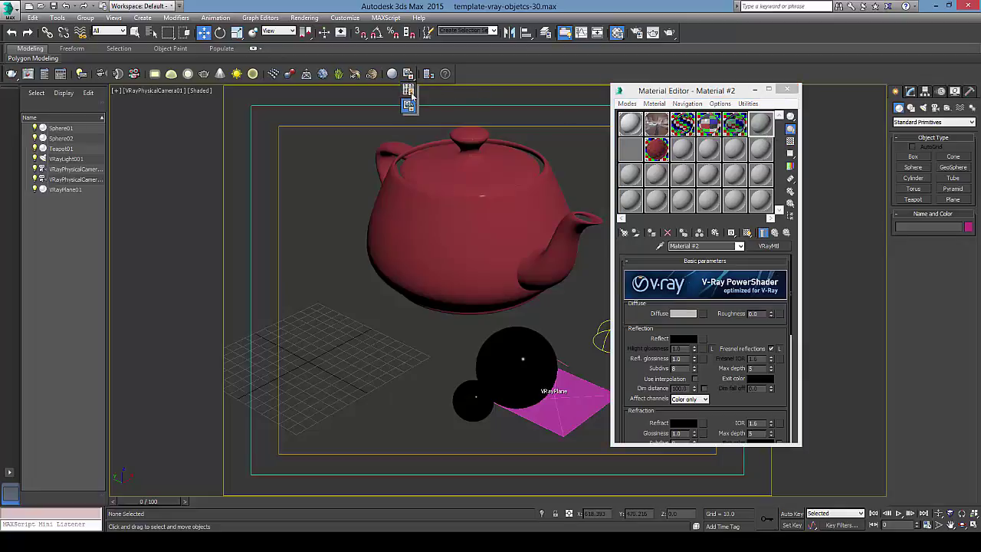
click(408, 73)
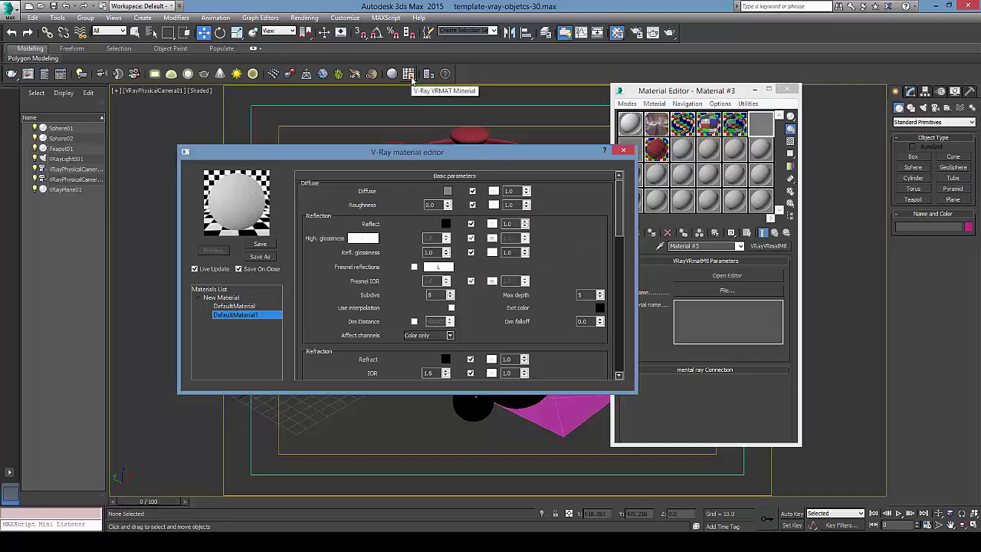
drag(495, 159, 423, 120)
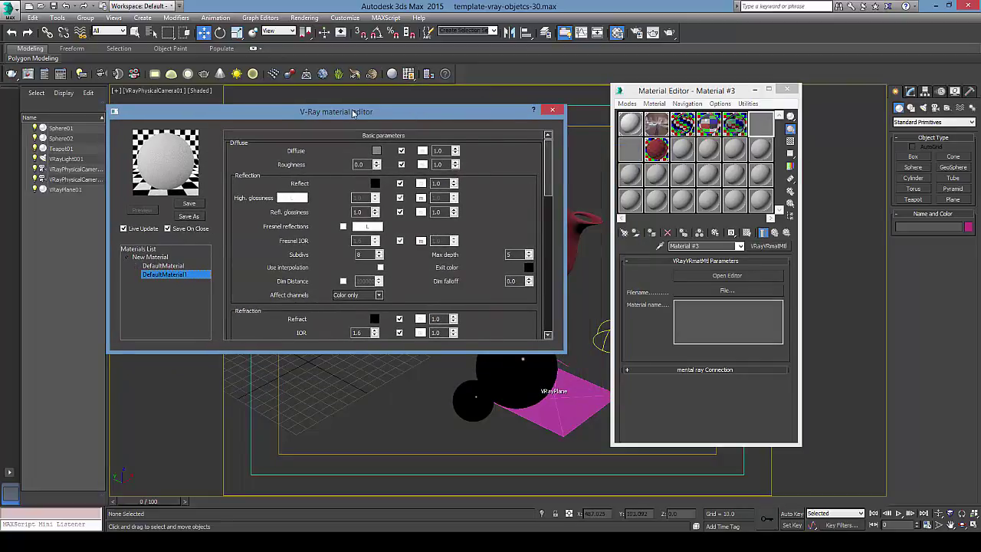
drag(354, 115, 360, 115)
mouse_move(558, 169)
mouse_down()
mouse_move(558, 266)
mouse_move(558, 145)
mouse_up()
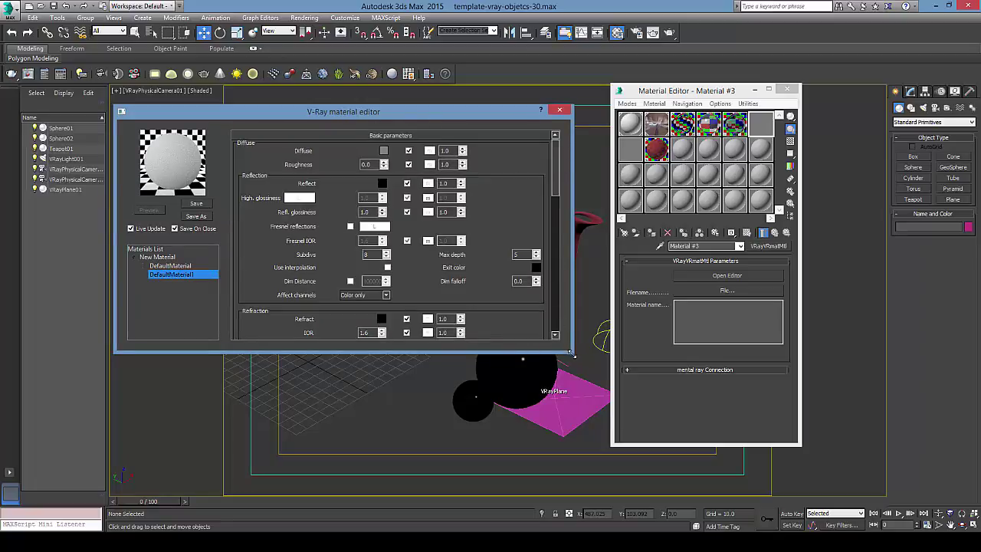
Browse DefaultMaterial1's parameters and rearrange the V-Ray material editor window
scroll(552, 184, down, 5)
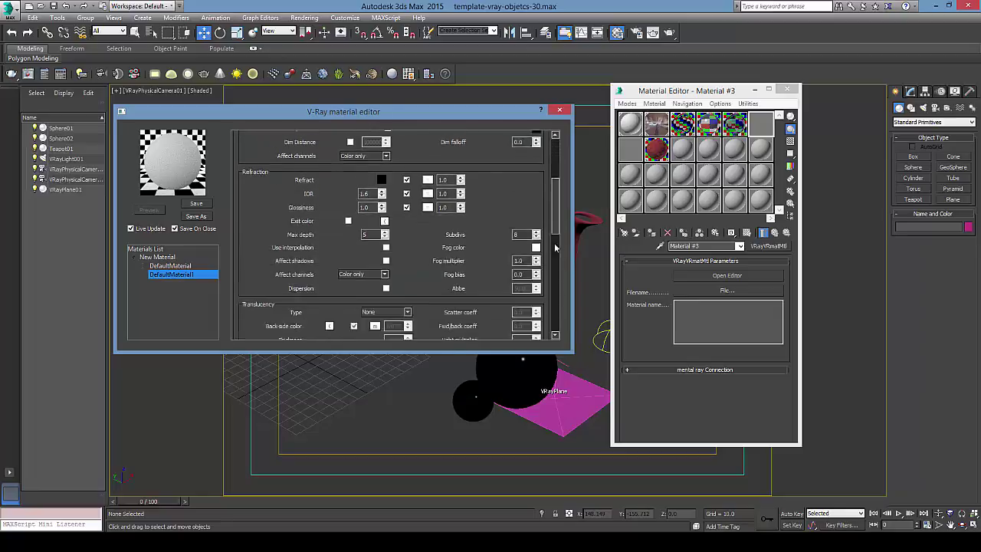
scroll(552, 184, down, 5)
scroll(553, 180, up, 3)
scroll(553, 179, up, 8)
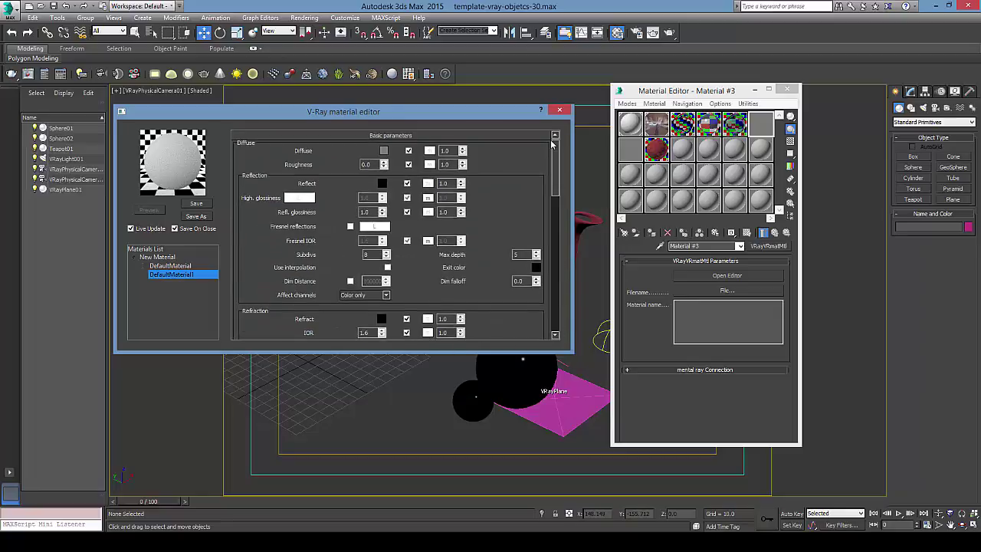
drag(486, 117, 495, 114)
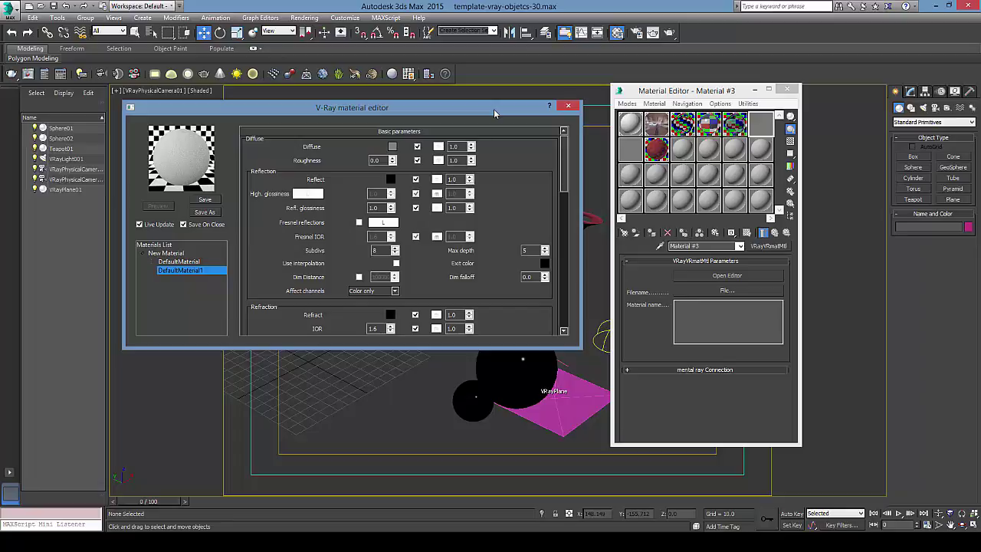
mouse_move(565, 177)
mouse_down()
mouse_move(567, 208)
mouse_move(547, 179)
mouse_up()
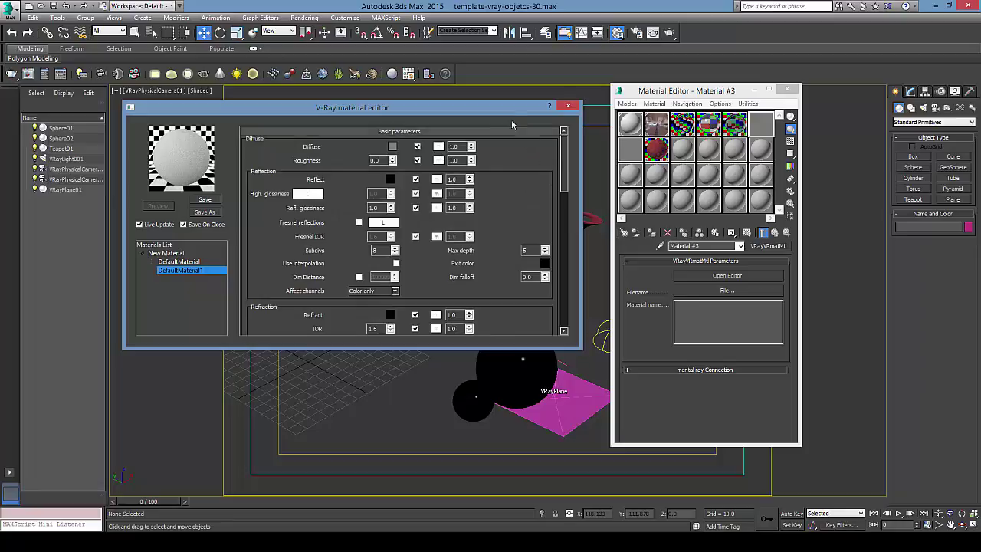
drag(511, 123, 517, 124)
drag(569, 177, 574, 328)
drag(579, 202, 578, 133)
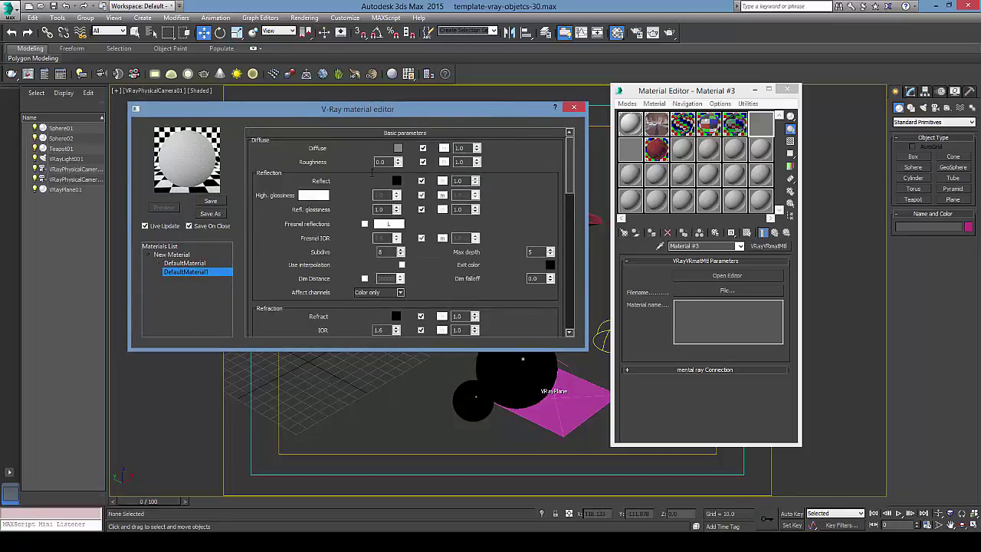
mouse_move(569, 181)
mouse_down()
mouse_move(569, 215)
mouse_move(567, 145)
mouse_up()
Turn off Save On Close and set the diffuse colour to green (0,128,21)
click(188, 225)
click(398, 151)
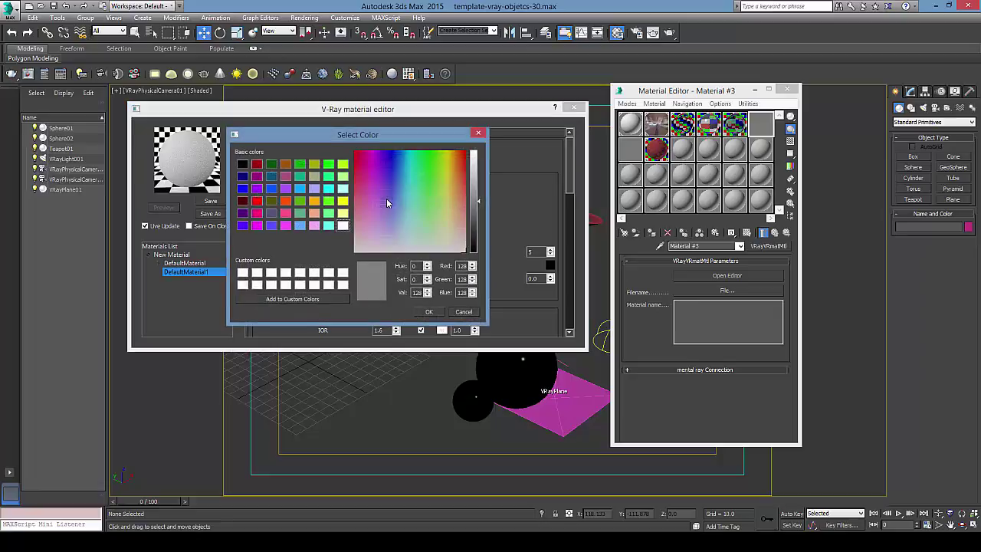
drag(396, 136, 427, 133)
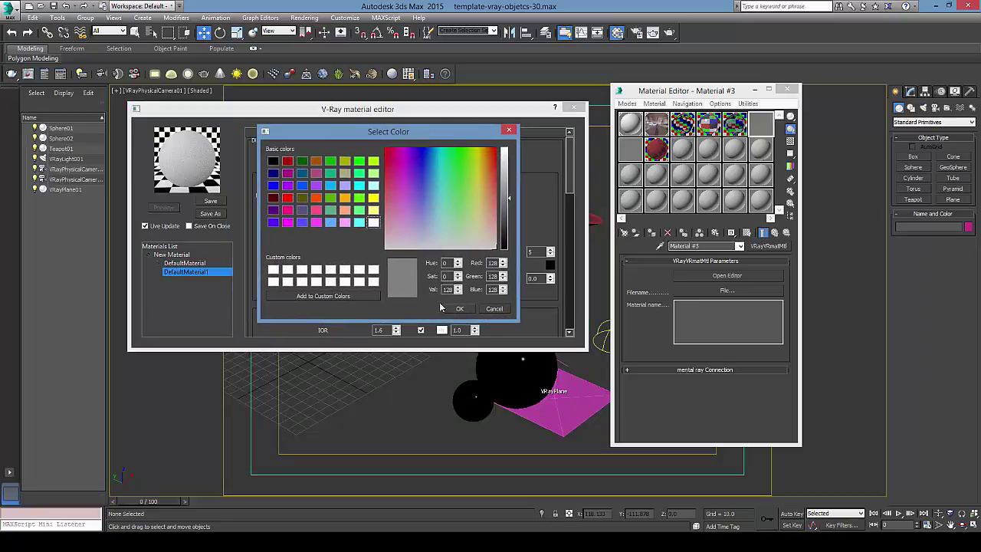
mouse_move(475, 204)
mouse_down()
mouse_move(455, 166)
mouse_move(495, 156)
mouse_move(456, 169)
mouse_up()
click(458, 157)
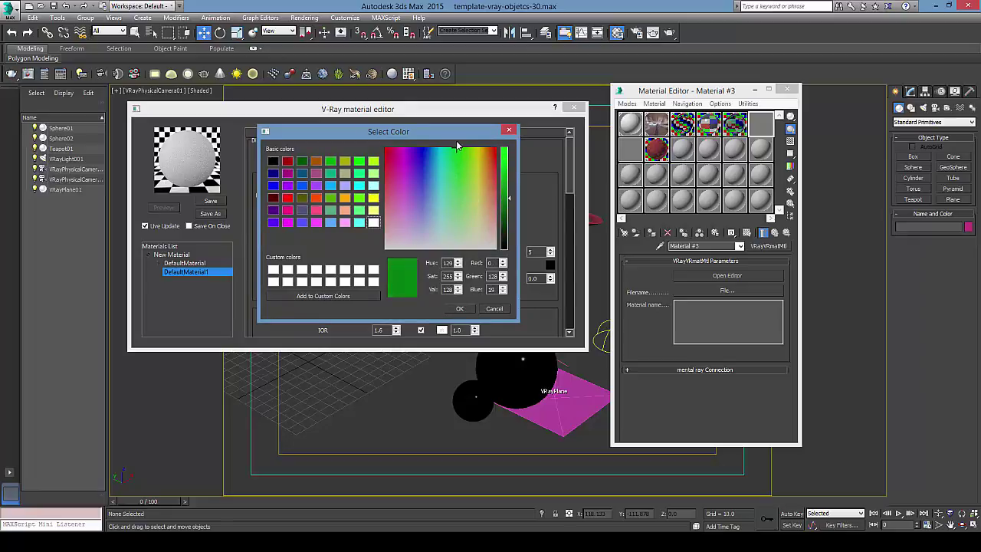
click(460, 308)
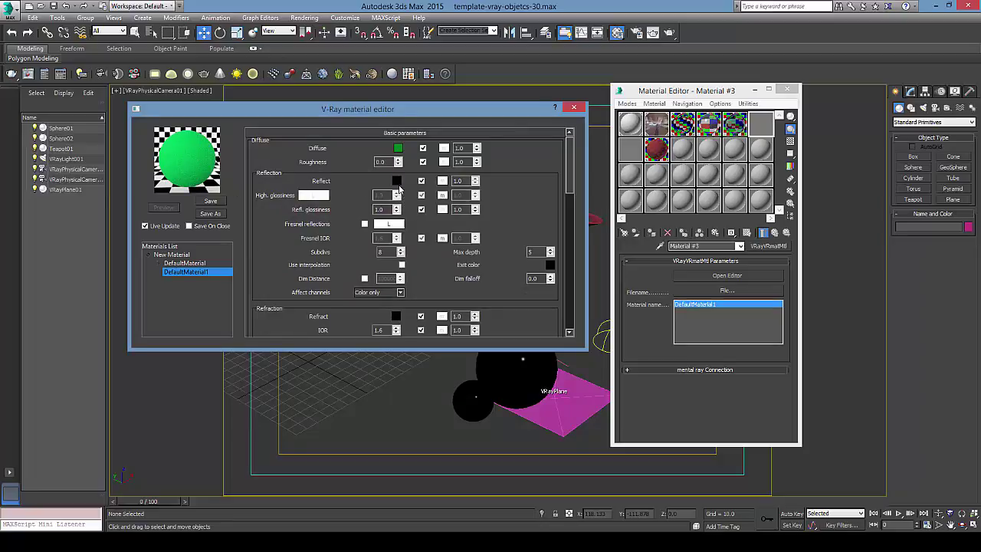
Set the reflection colour to mid grey 124
click(397, 180)
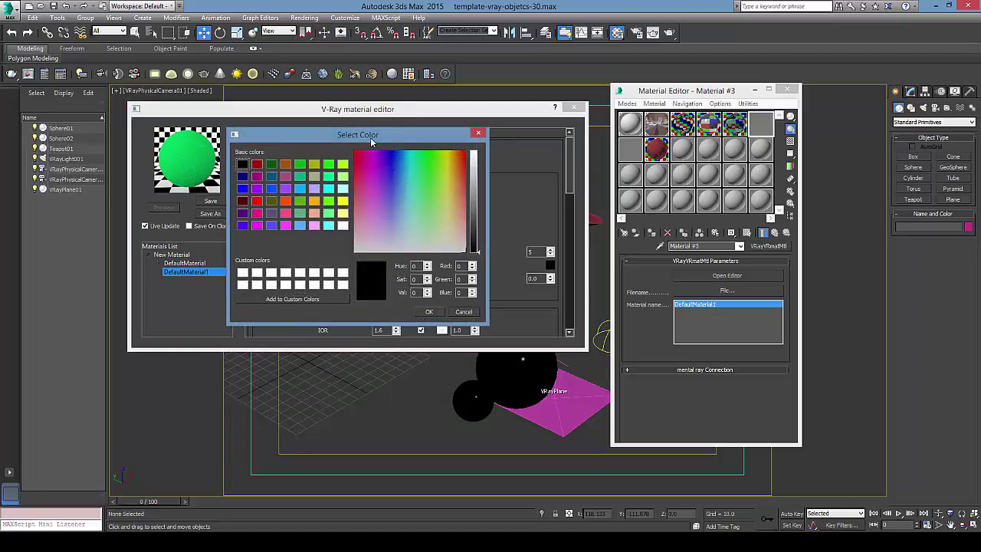
drag(375, 138, 421, 134)
drag(526, 217, 527, 201)
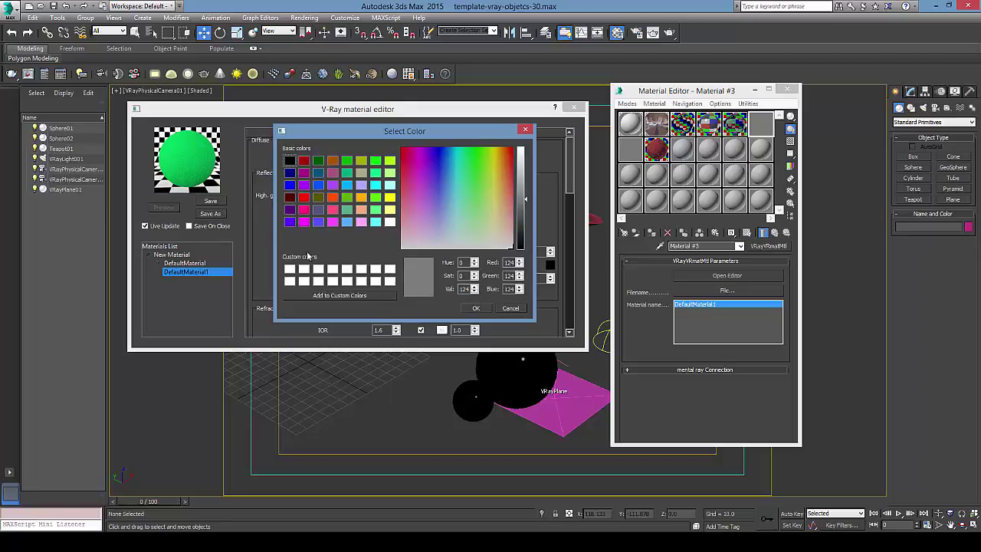
click(475, 309)
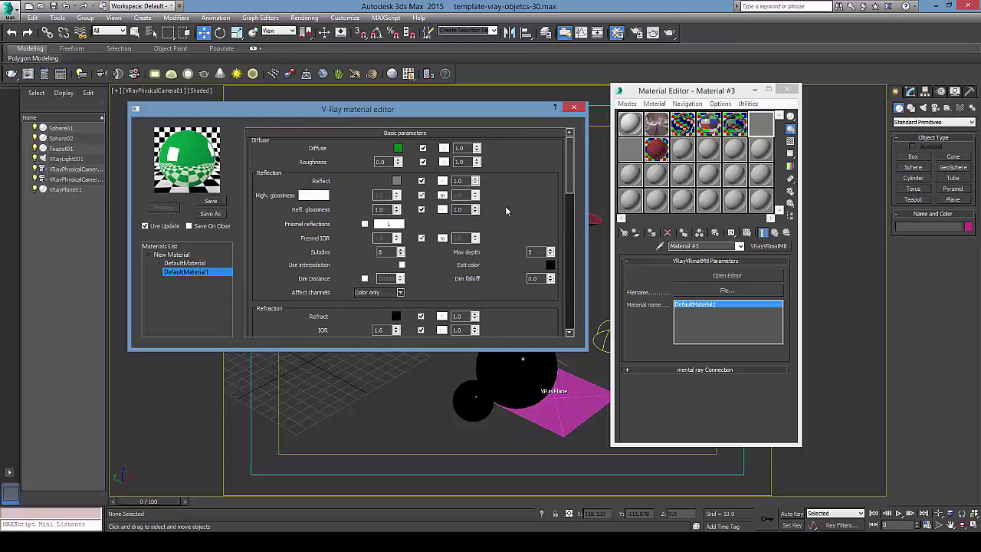
click(397, 181)
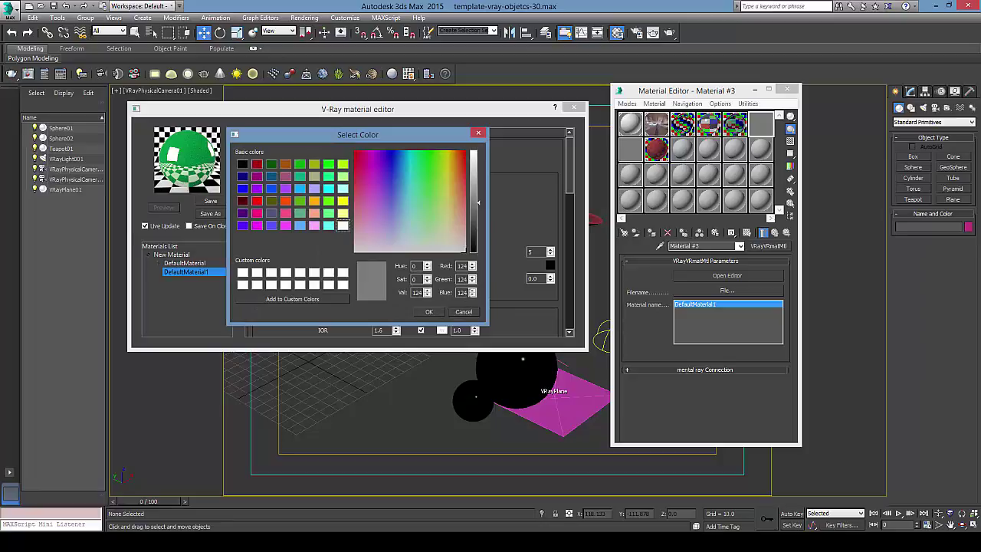
click(429, 312)
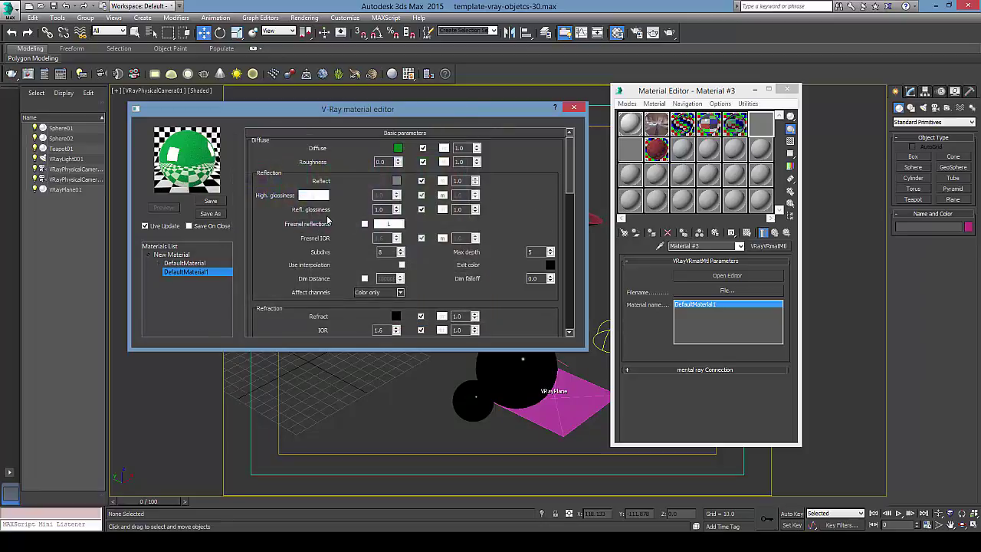
Set reflection glossiness to 0.8 and enable Fresnel reflections
double_click(379, 209)
text(0.8)
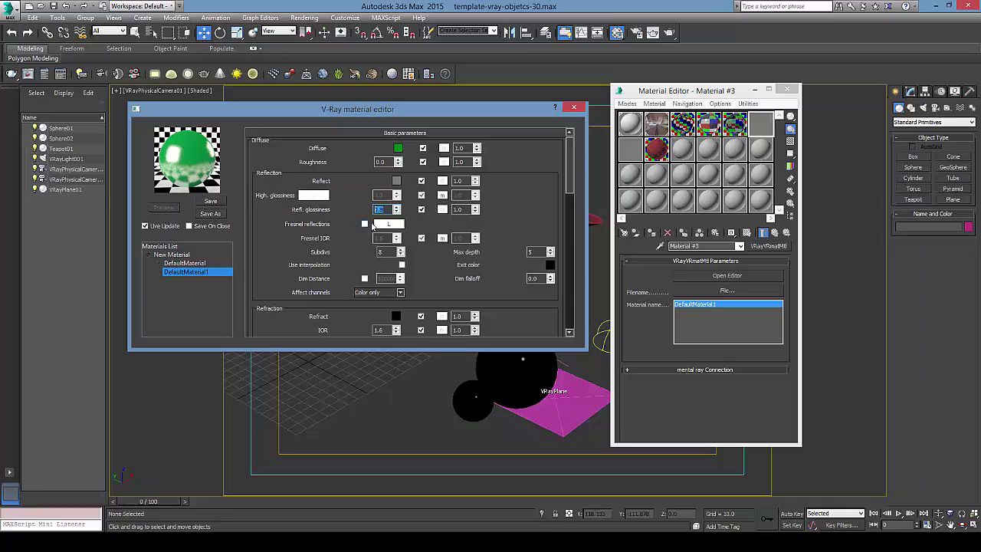
click(365, 224)
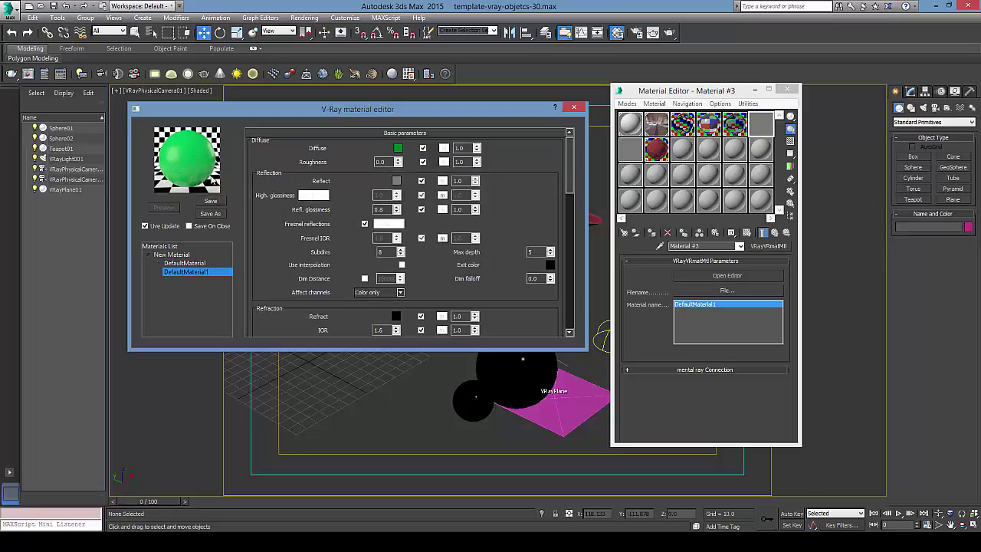
Keep the refraction colour black and confirm refraction glossiness 1.0
drag(567, 174, 564, 203)
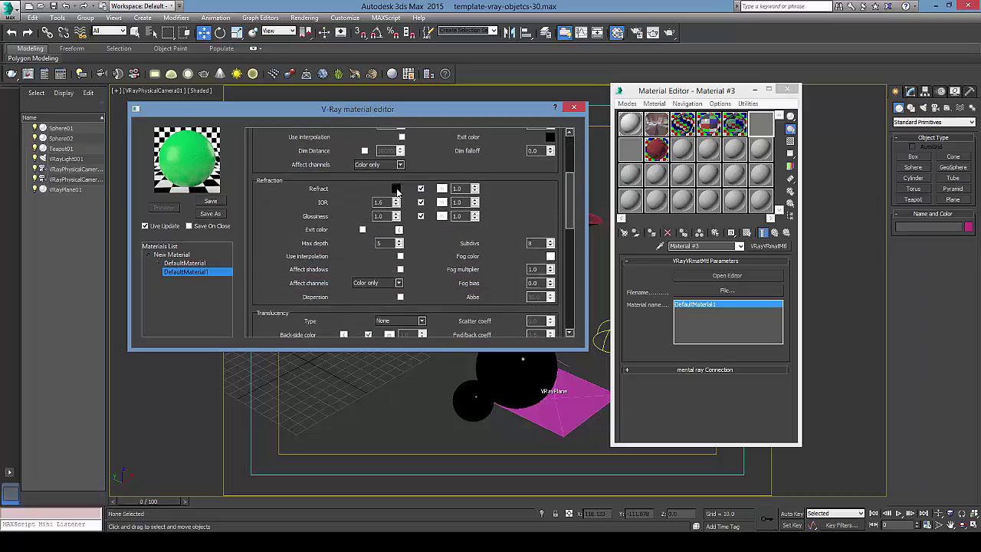
click(396, 188)
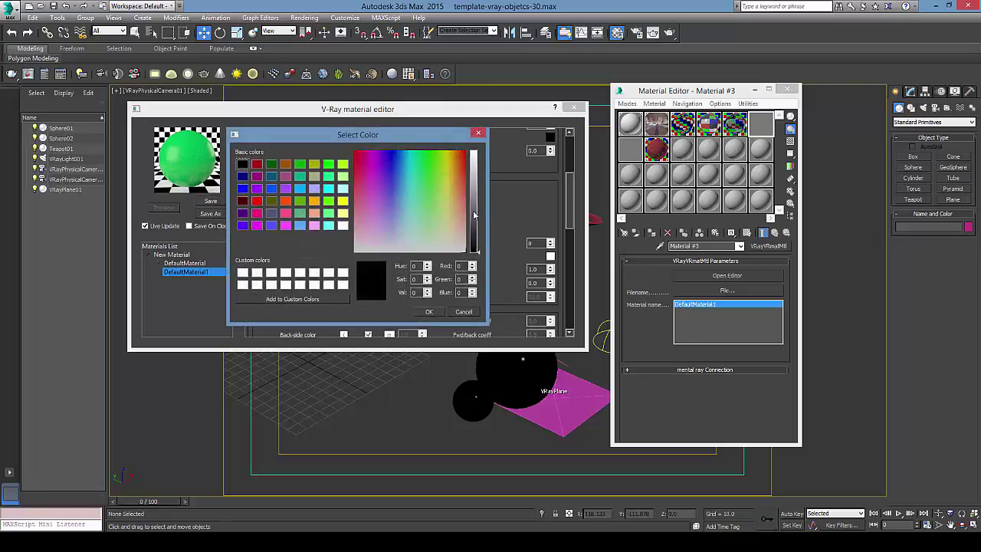
click(478, 133)
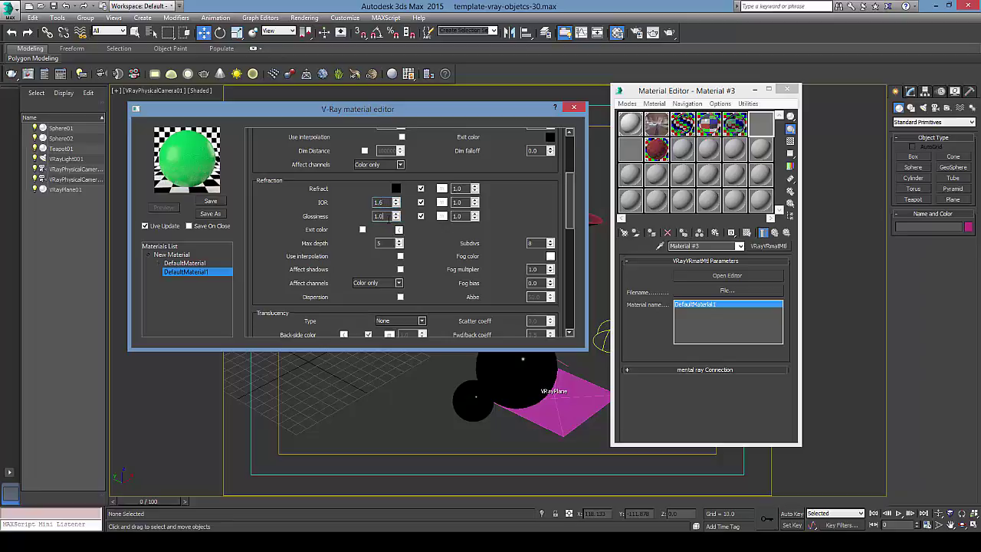
key(Return)
scroll(312, 228, down, 1)
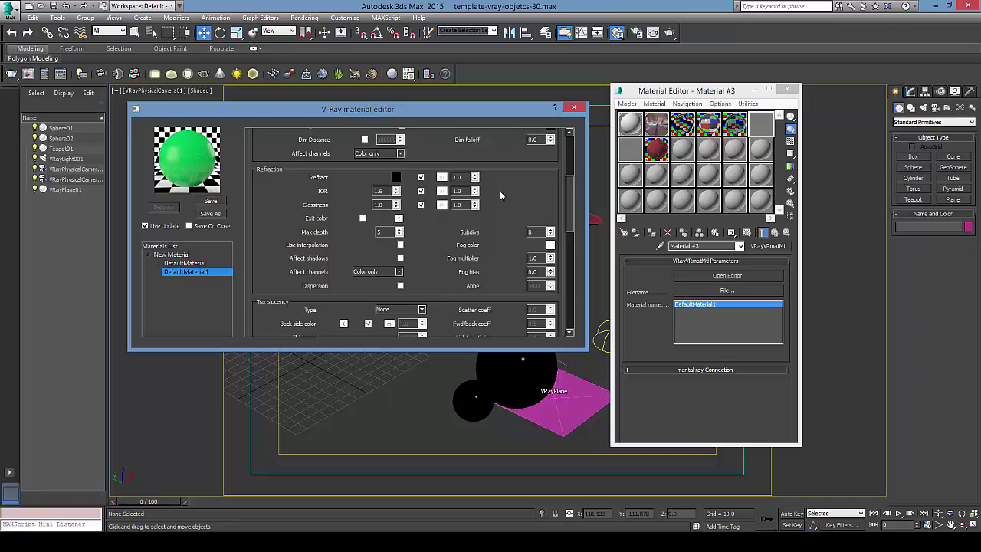
Review the BRDF, Options, Maps and interpolation rollouts, then open a map slot's texture editor
drag(568, 188, 572, 250)
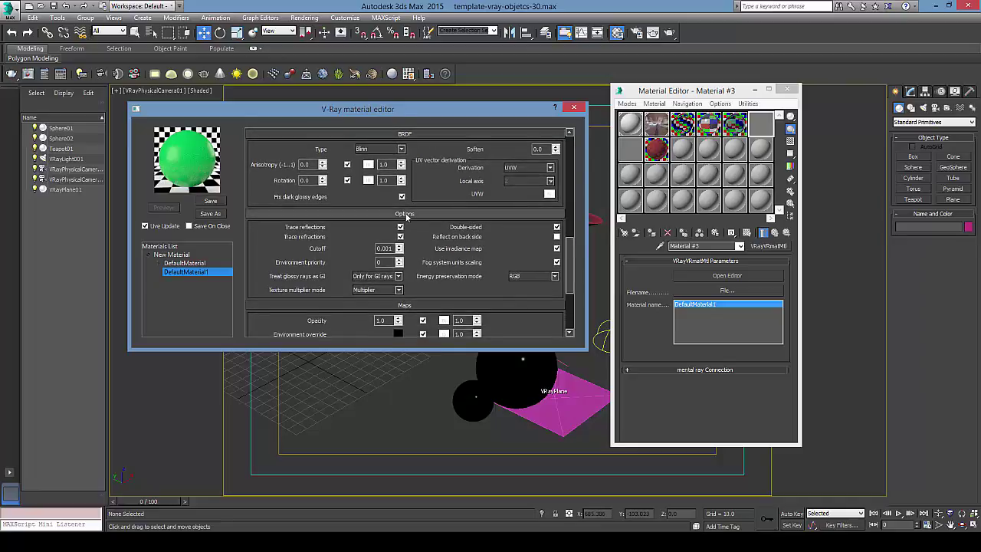
drag(571, 259, 575, 310)
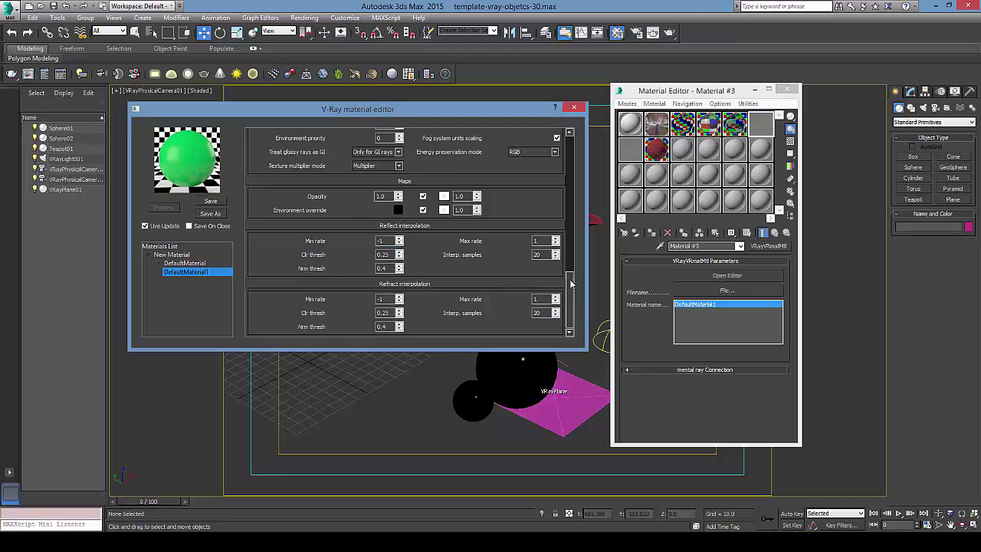
drag(572, 298, 580, 139)
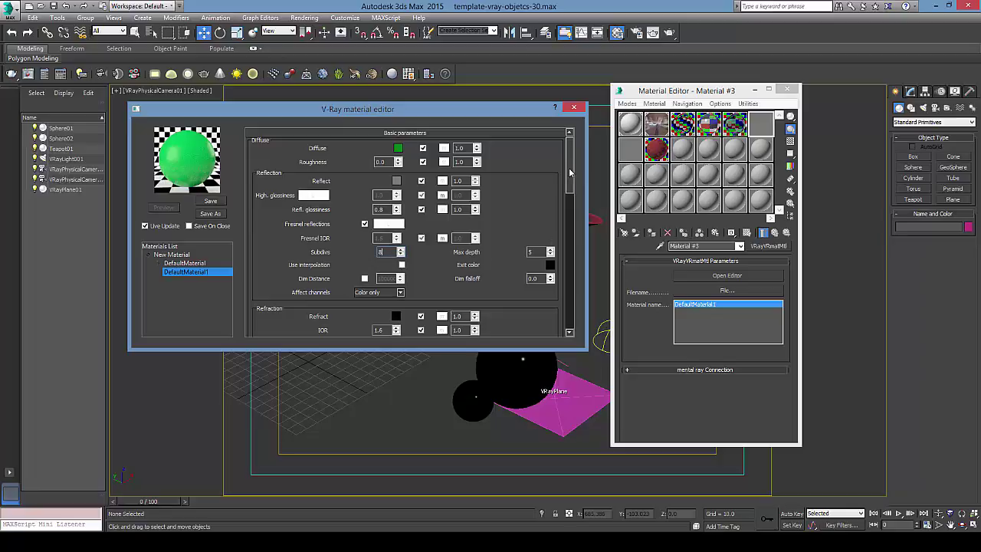
drag(572, 176, 571, 214)
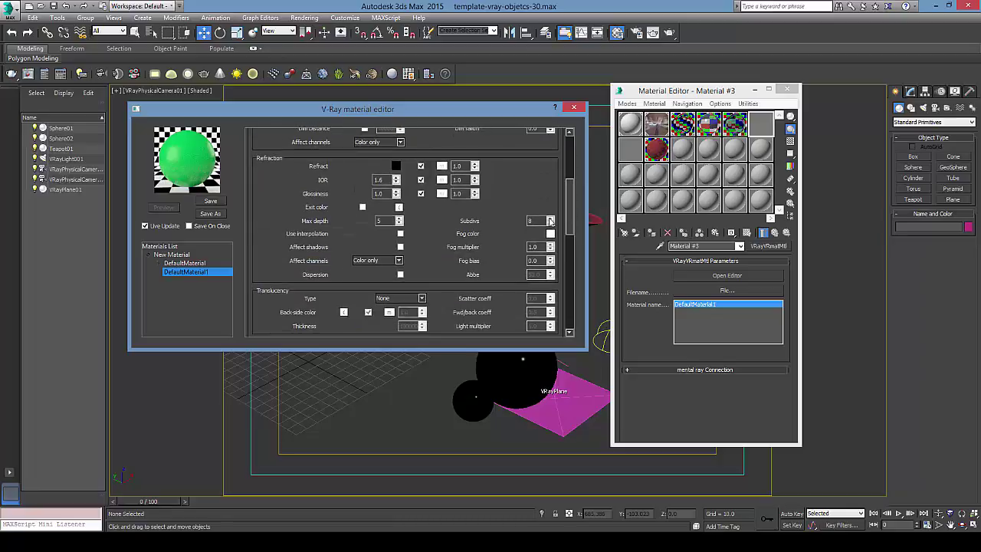
drag(570, 218, 570, 138)
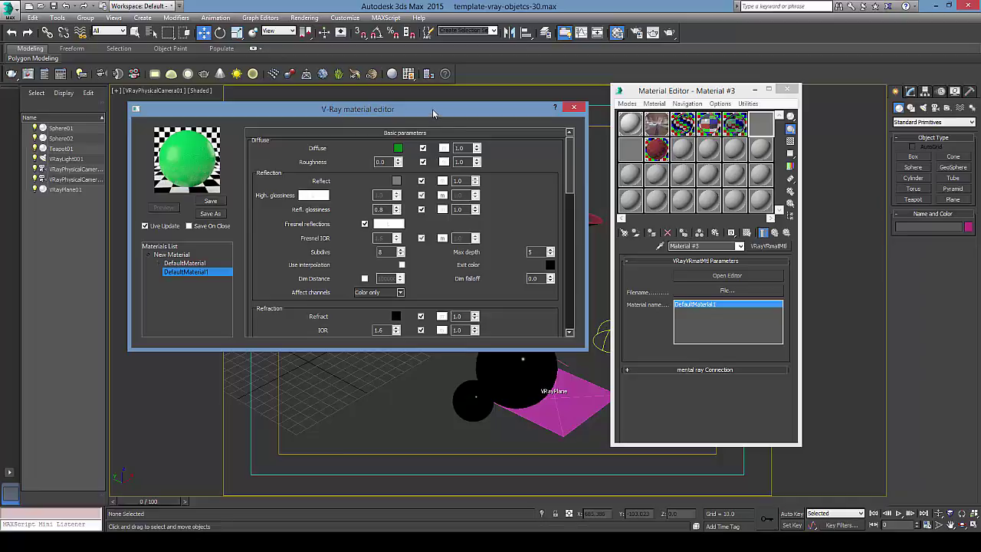
click(445, 149)
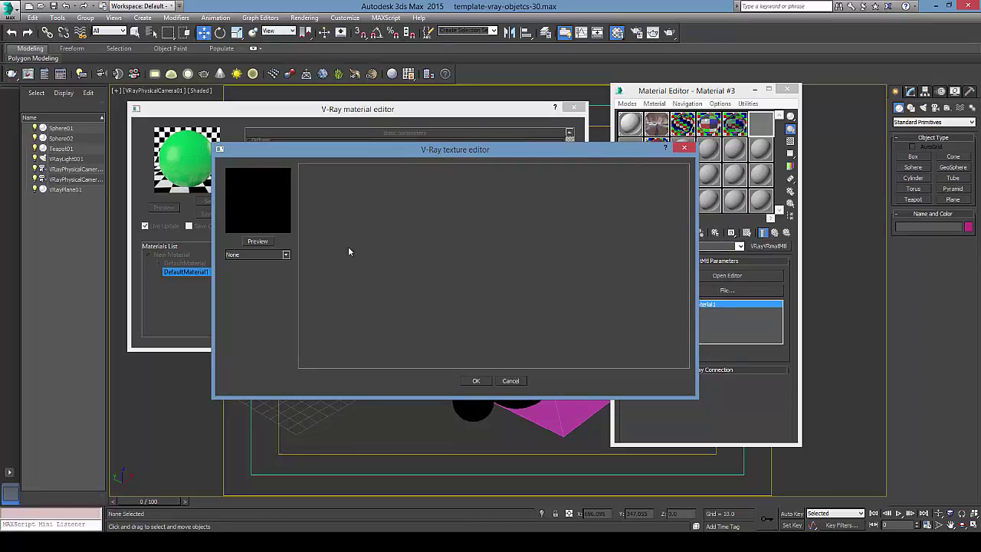
Set the texture type to TexBitmap, after briefly trying FloatToTex
click(286, 254)
scroll(287, 289, down, 1)
drag(287, 289, 290, 273)
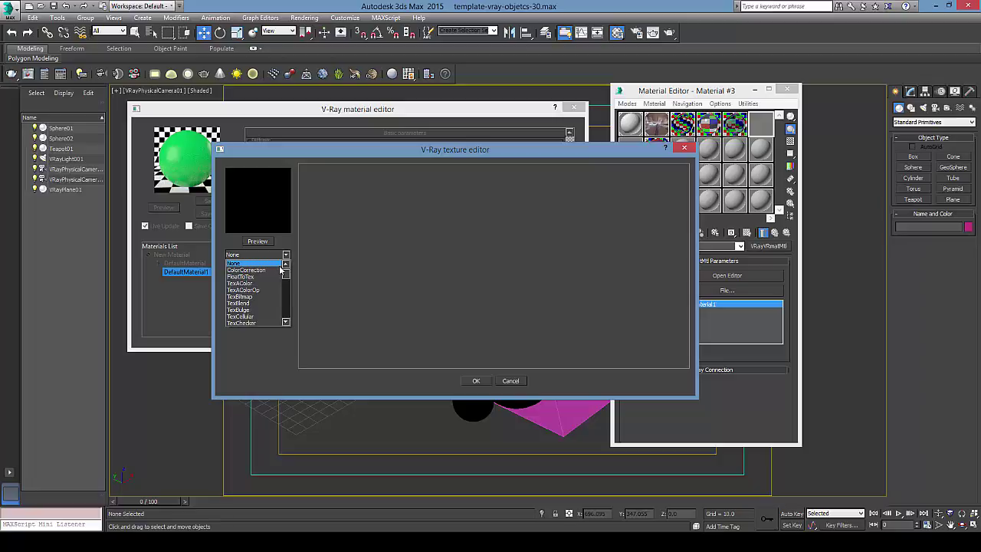
mouse_move(280, 267)
mouse_down()
mouse_move(287, 322)
mouse_move(293, 276)
mouse_up()
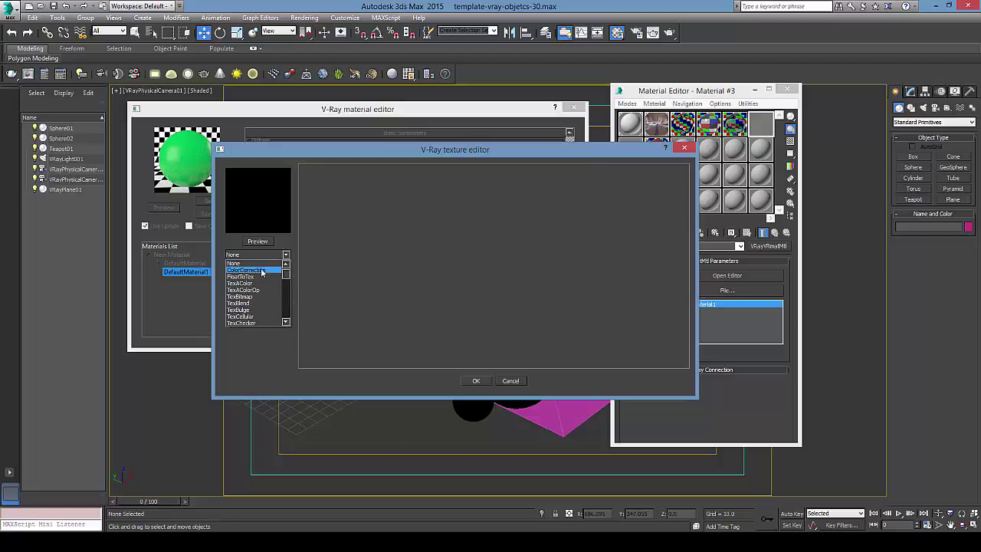
click(265, 276)
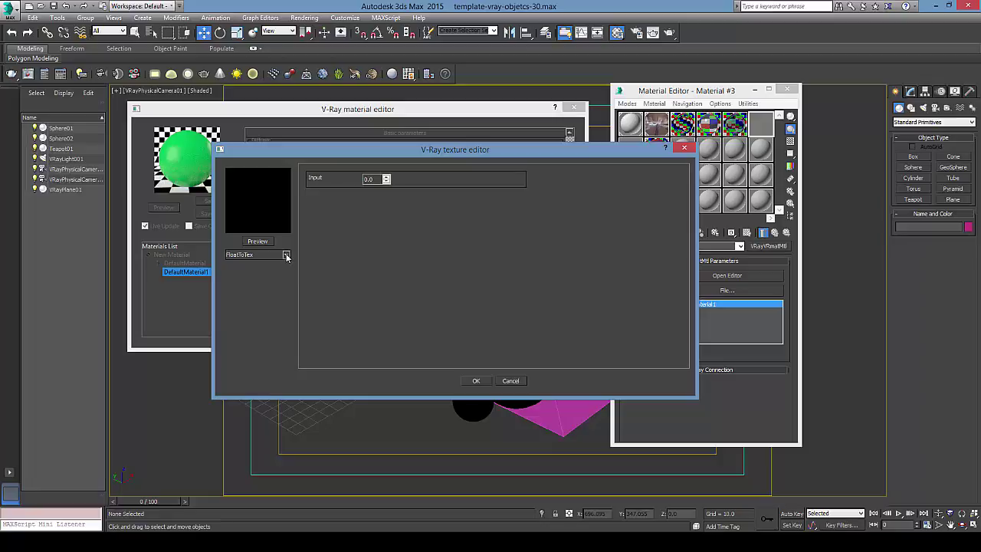
click(286, 255)
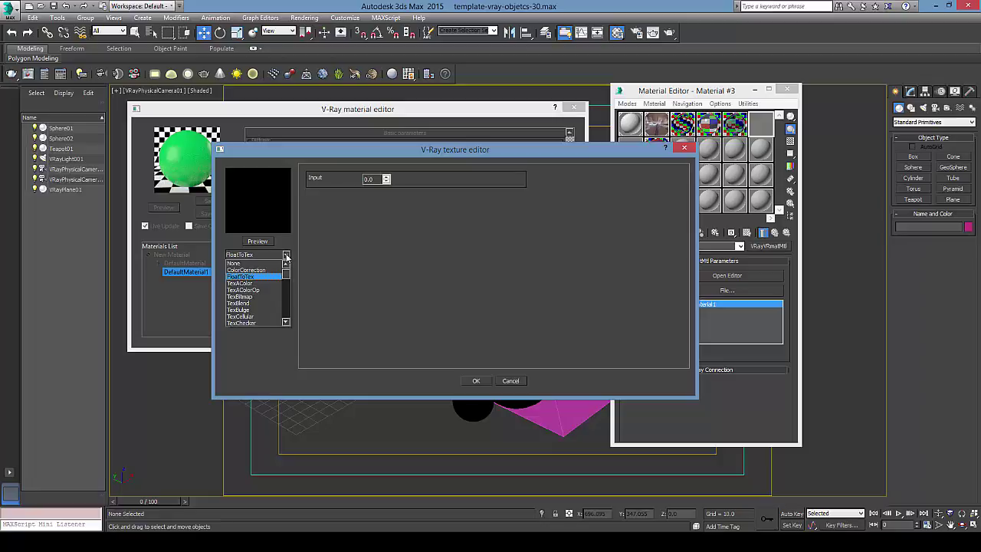
click(261, 296)
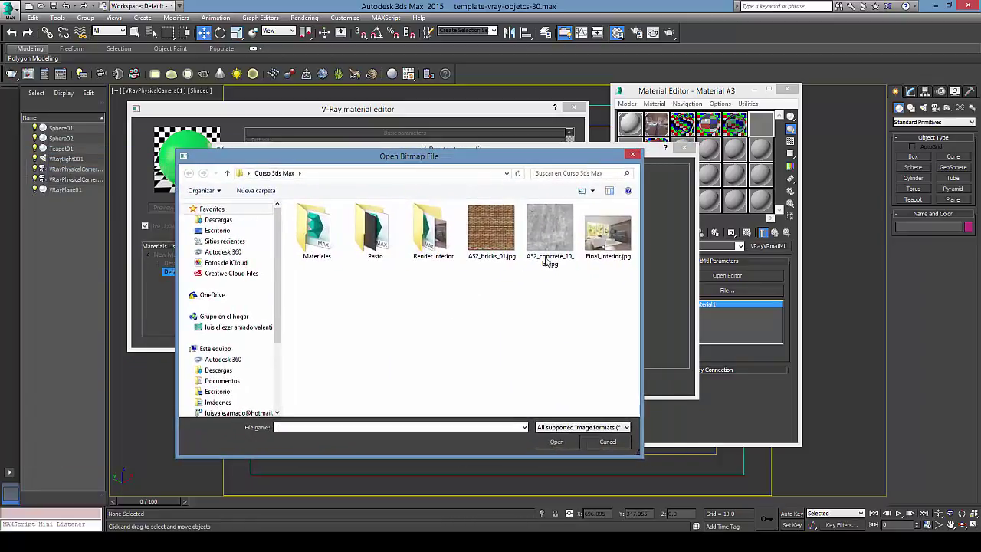
Load AS2_bricks_01.jpg from the Curso 3ds Max folder as the bitmap
click(549, 261)
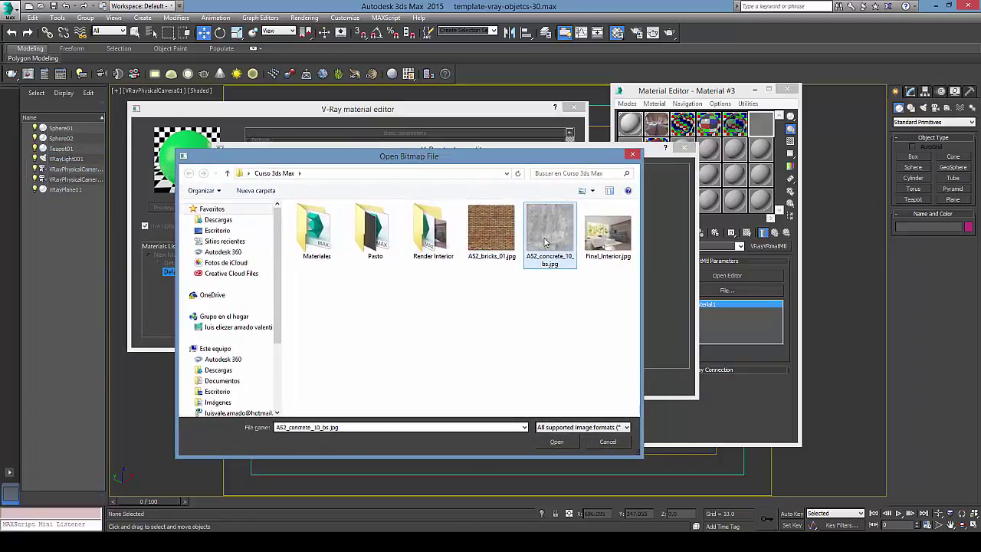
drag(432, 156, 434, 140)
scroll(230, 291, down, 3)
click(490, 198)
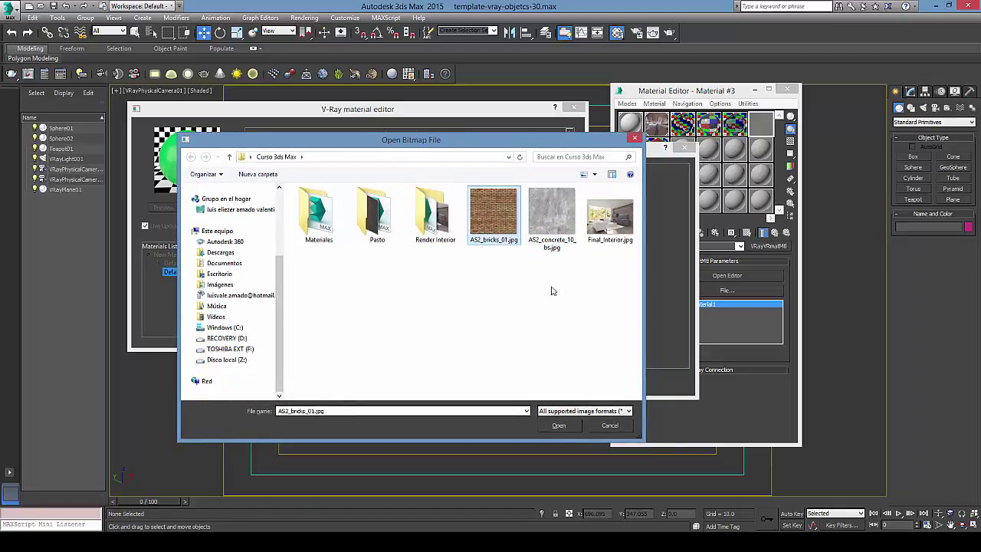
click(557, 426)
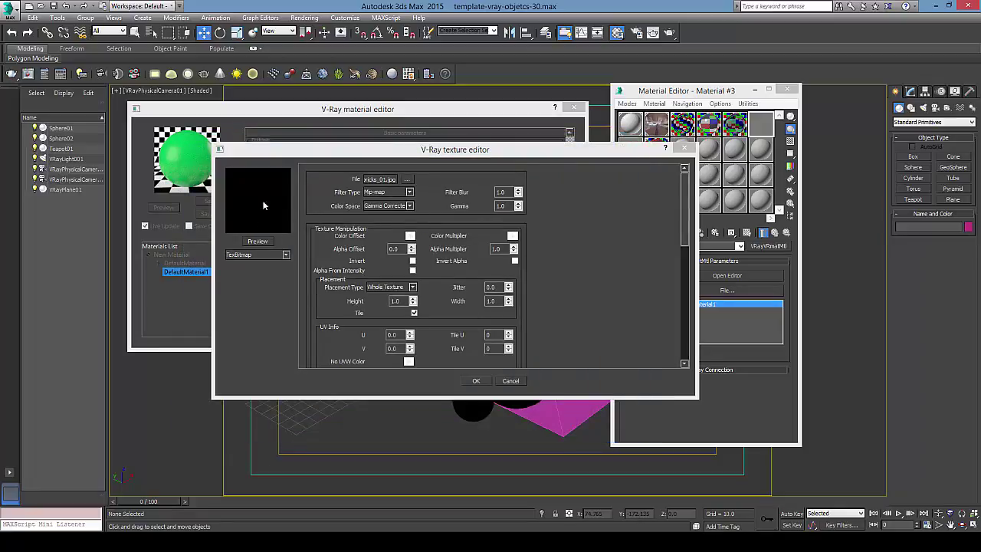
Preview the bricks texture with Mip-map filtering and sRGB colour space
click(258, 240)
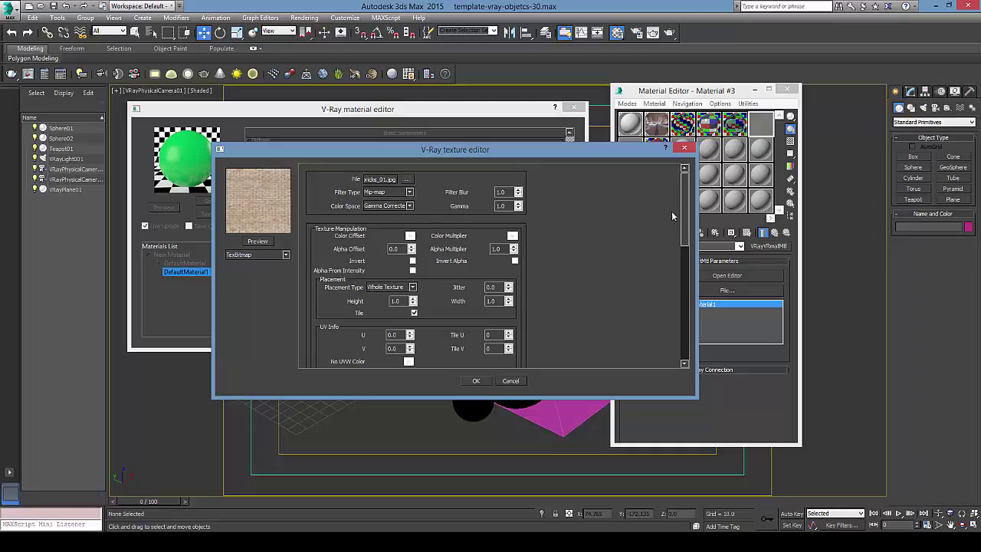
scroll(681, 203, down, 2)
scroll(681, 201, up, 2)
click(410, 193)
click(413, 195)
click(410, 206)
click(411, 228)
Refresh the texture preview, keep sRGB colour space, and reposition the texture editor
click(257, 241)
click(410, 206)
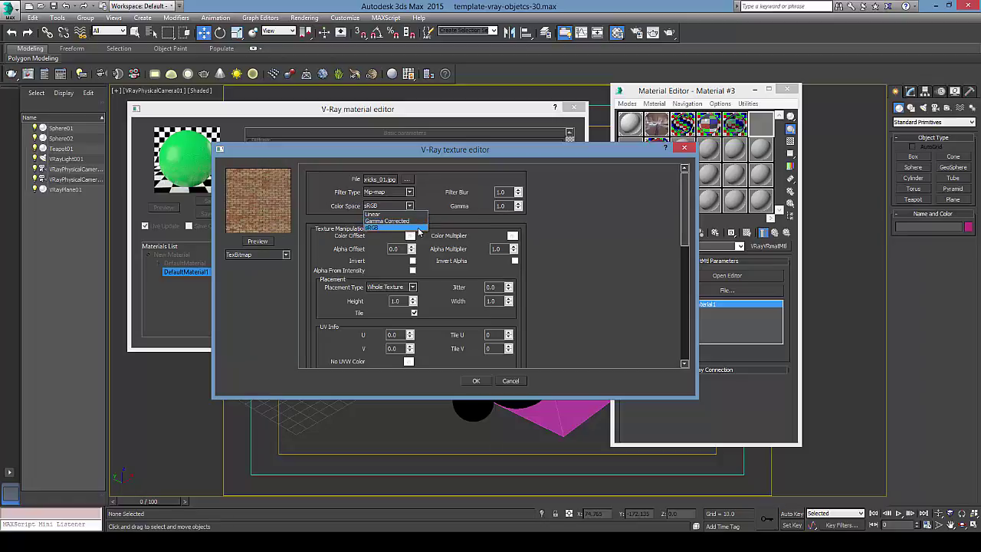
click(463, 222)
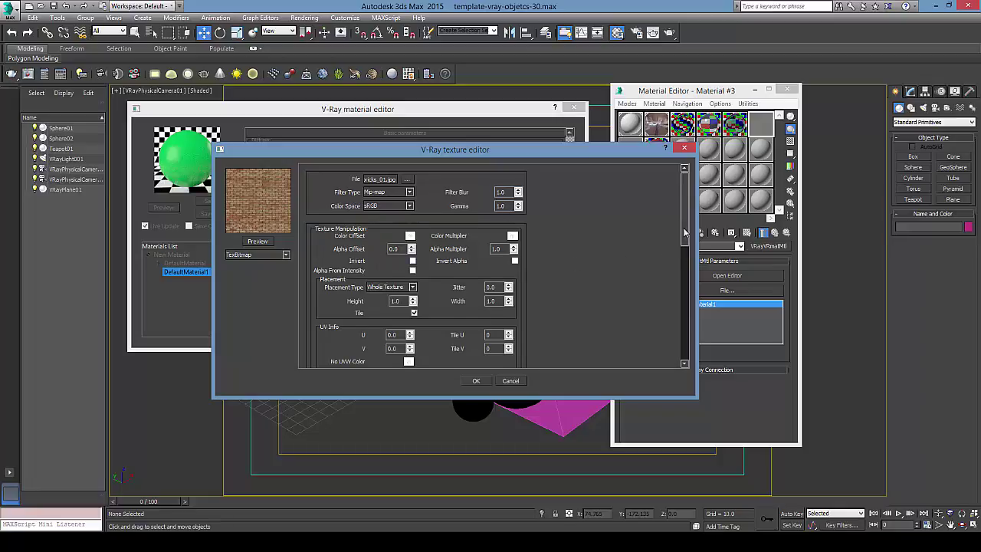
drag(685, 232, 688, 328)
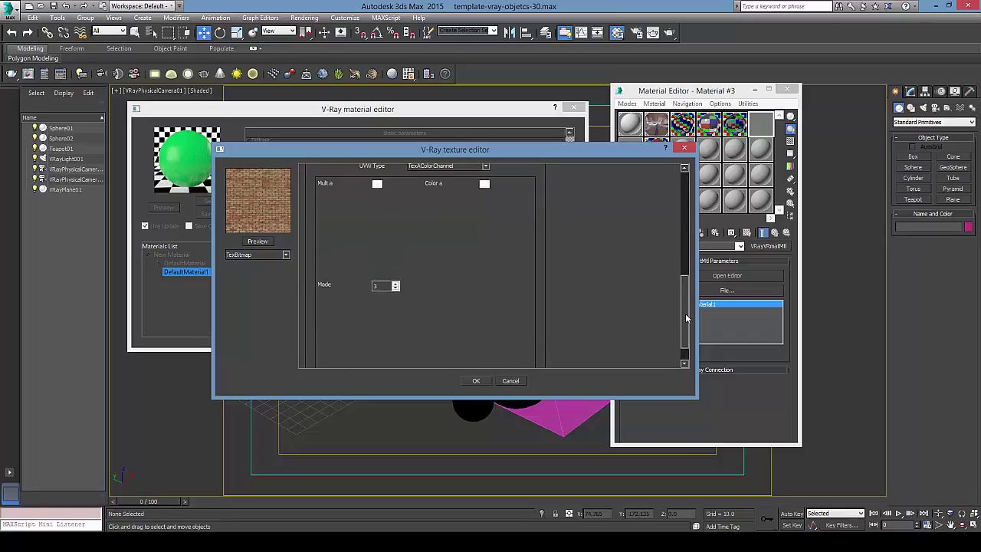
scroll(673, 237, up, 5)
scroll(673, 237, up, 5)
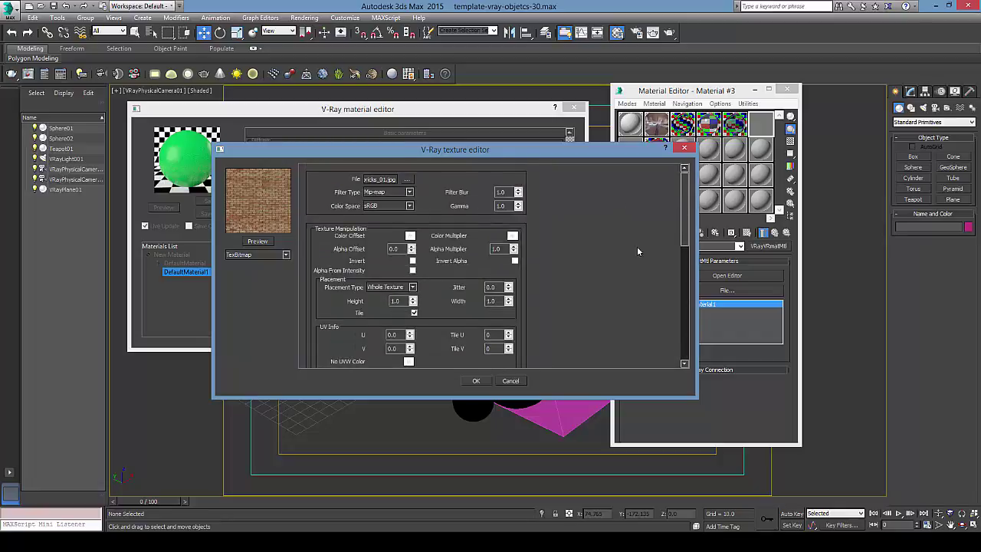
drag(525, 154, 553, 154)
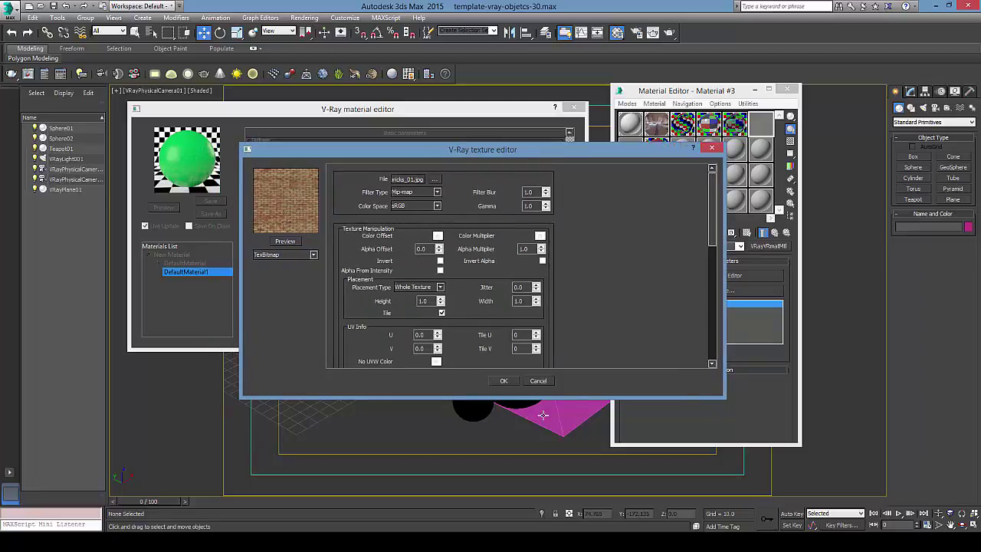
Confirm the brick texture on the Diffuse map, toggling it off and on to compare
click(504, 381)
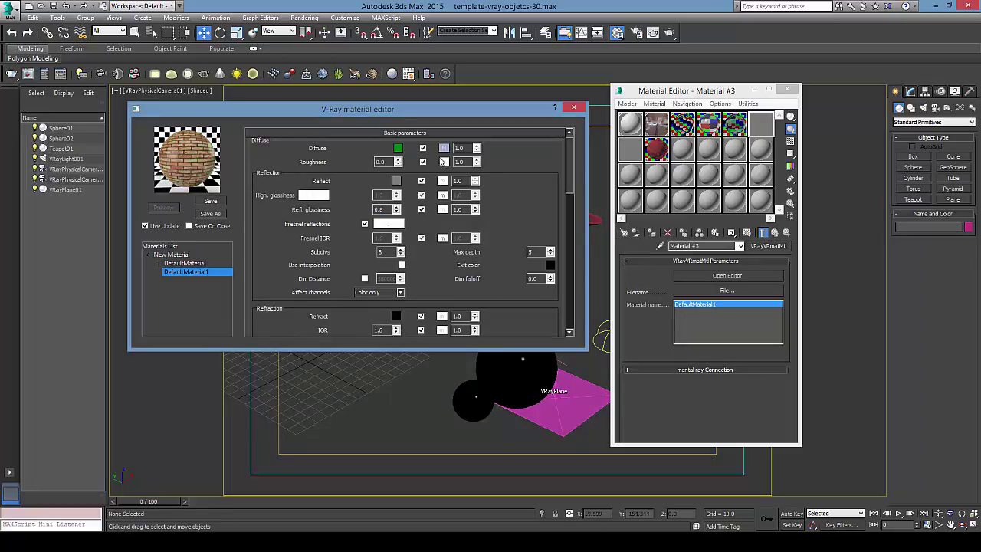
click(422, 148)
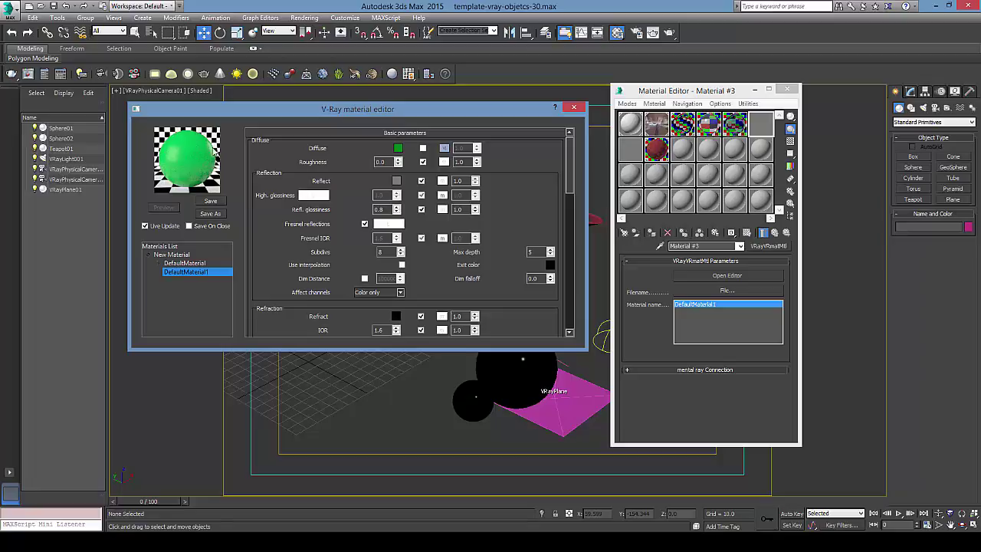
click(422, 148)
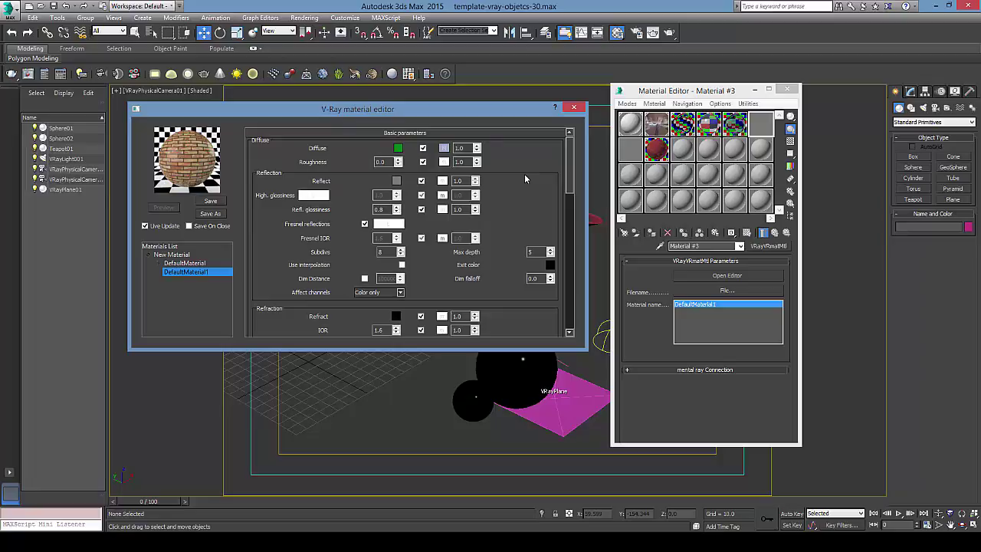
mouse_move(568, 158)
mouse_down()
mouse_move(568, 314)
mouse_move(567, 154)
mouse_up()
drag(568, 176, 567, 298)
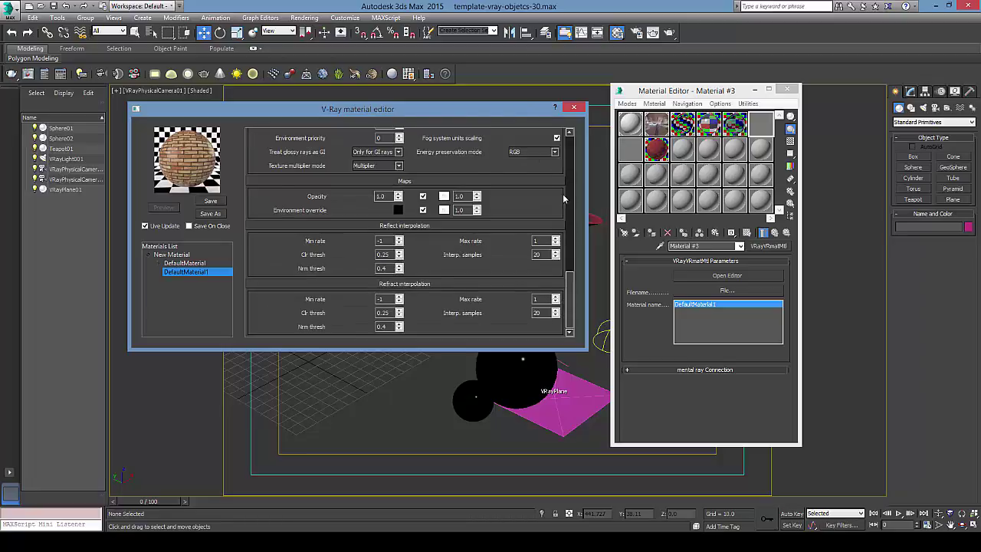
Save the brick material to the Escritorio desktop as madera verde.vismat
scroll(430, 201, up, 10)
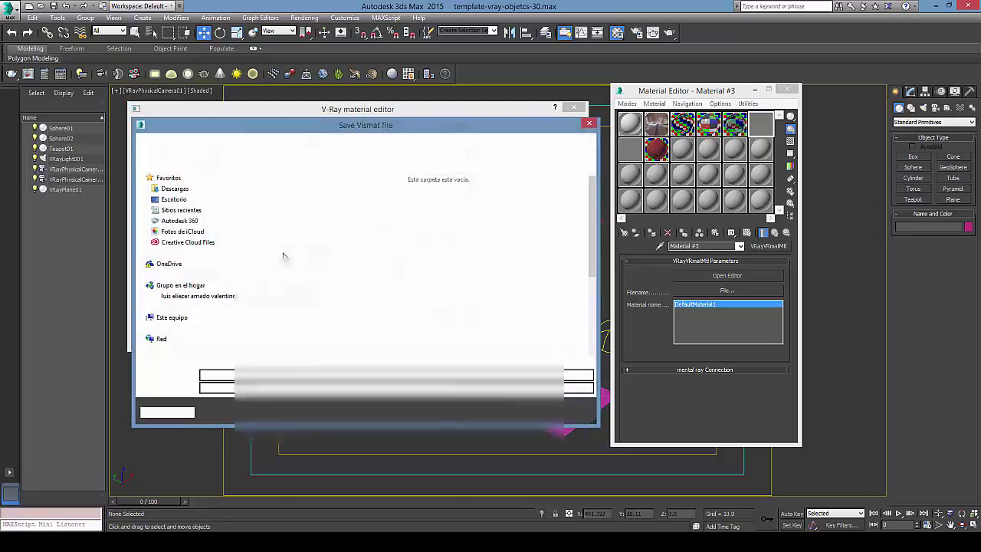
scroll(596, 219, down, 5)
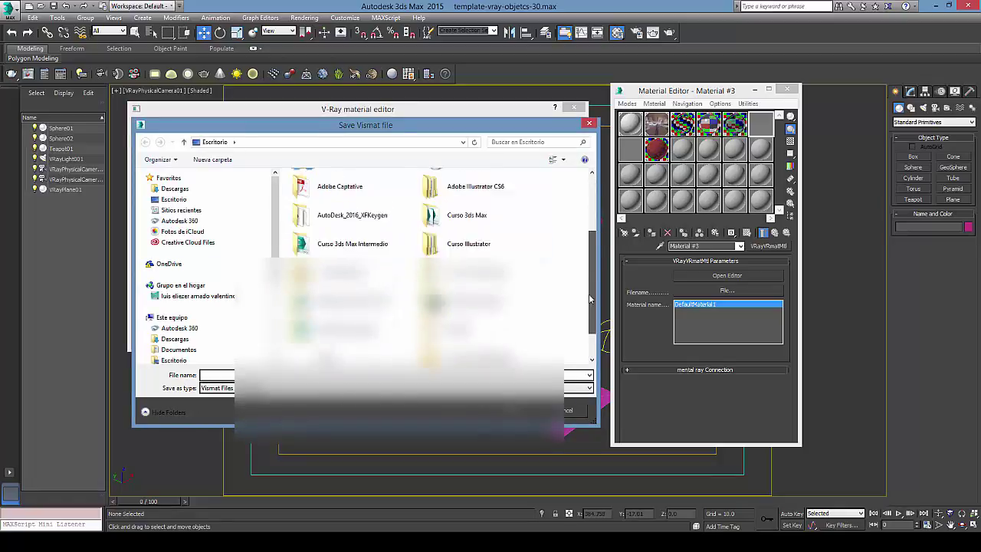
click(184, 201)
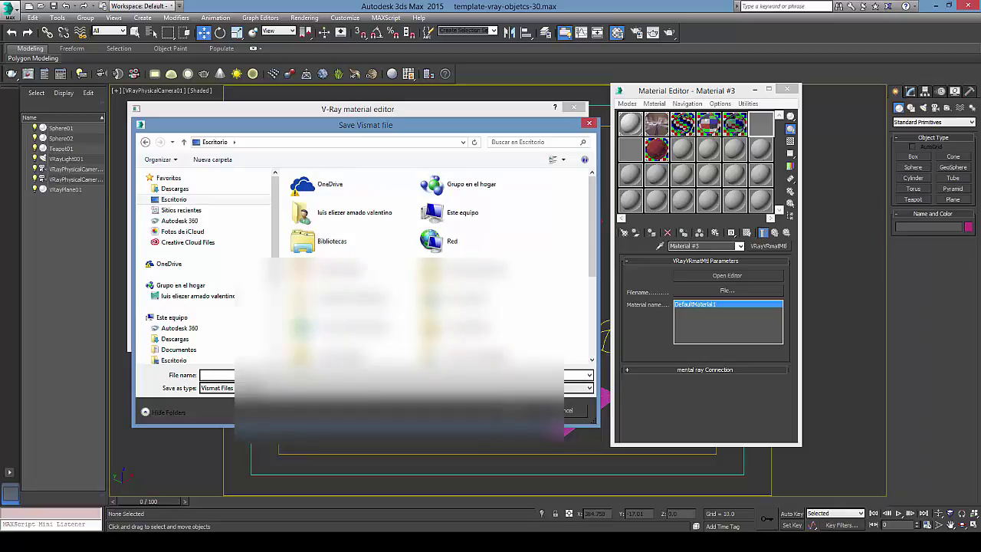
text(lad)
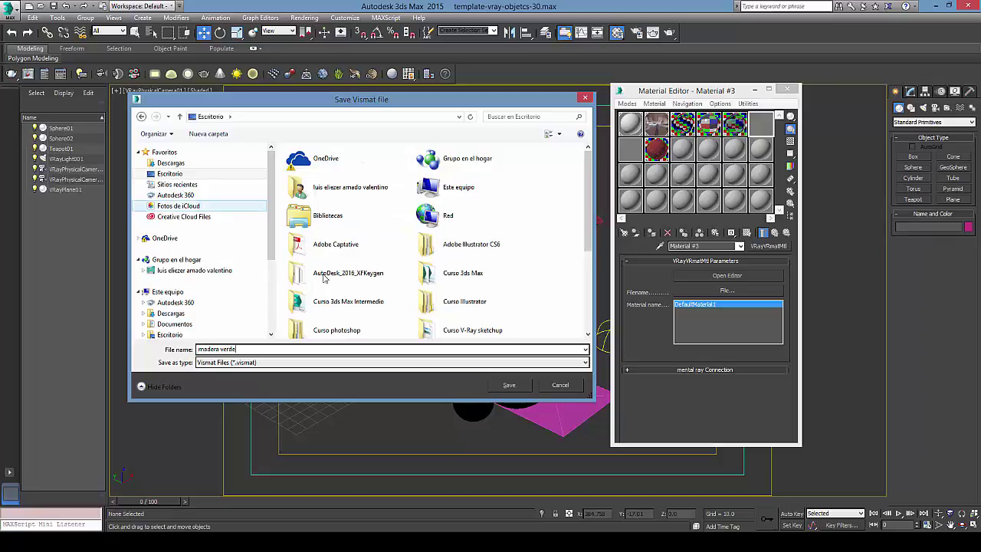
click(511, 386)
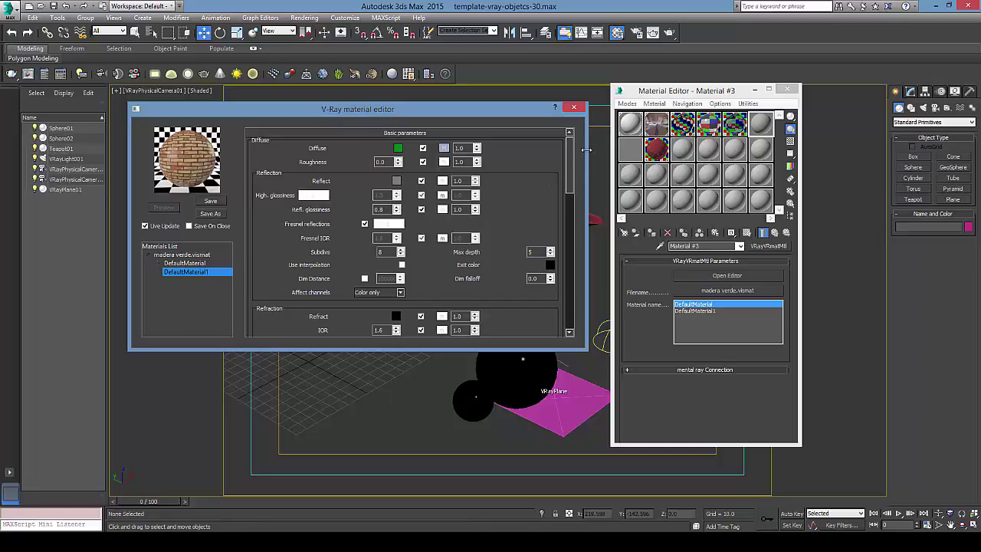
Close the V-Ray material editor and drag the Material Editor window aside
click(575, 109)
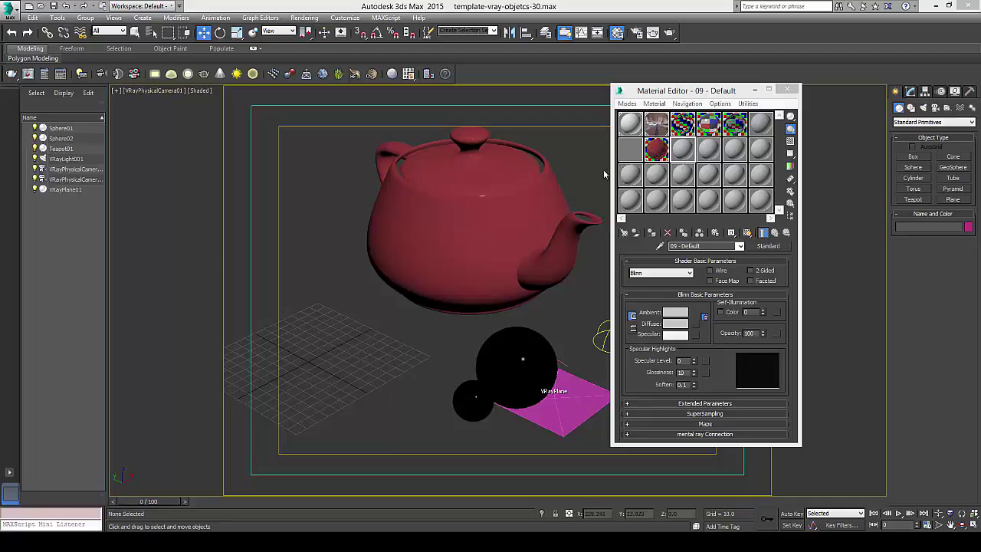
drag(686, 92, 453, 97)
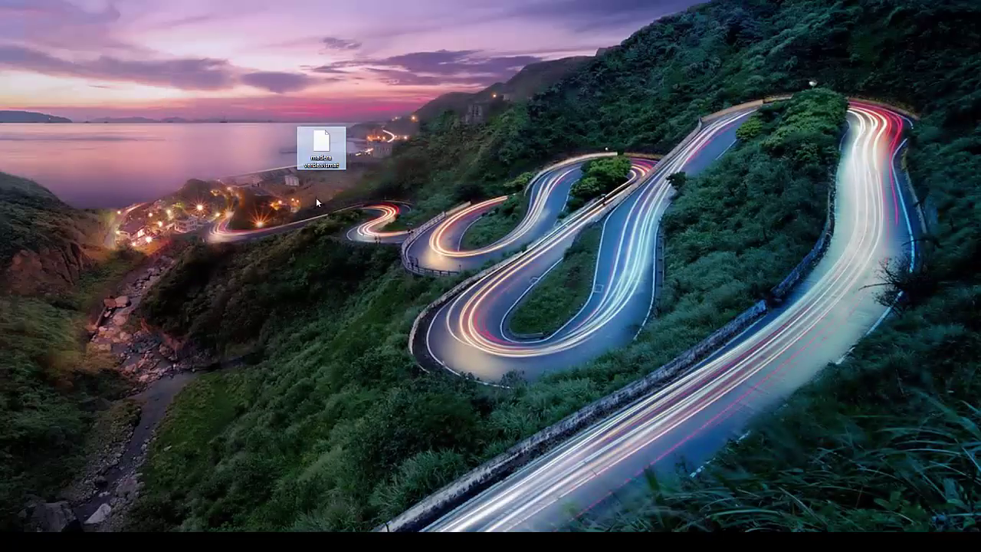
Move the madera verde.vismat desktop icon to the top-left corner, then return to 3ds Max
mouse_move(322, 146)
mouse_down()
mouse_move(73, 29)
mouse_move(23, 25)
mouse_up()
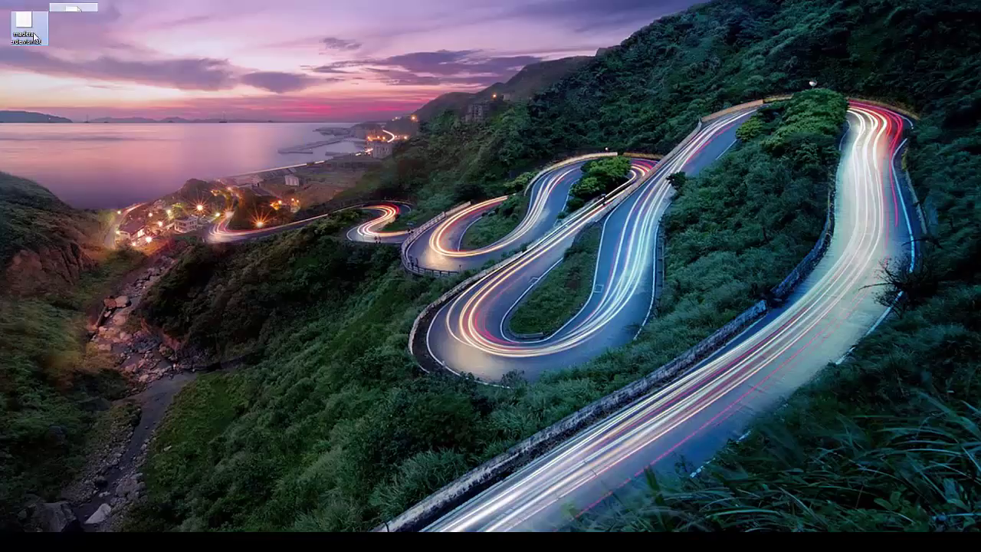
click(114, 99)
click(37, 40)
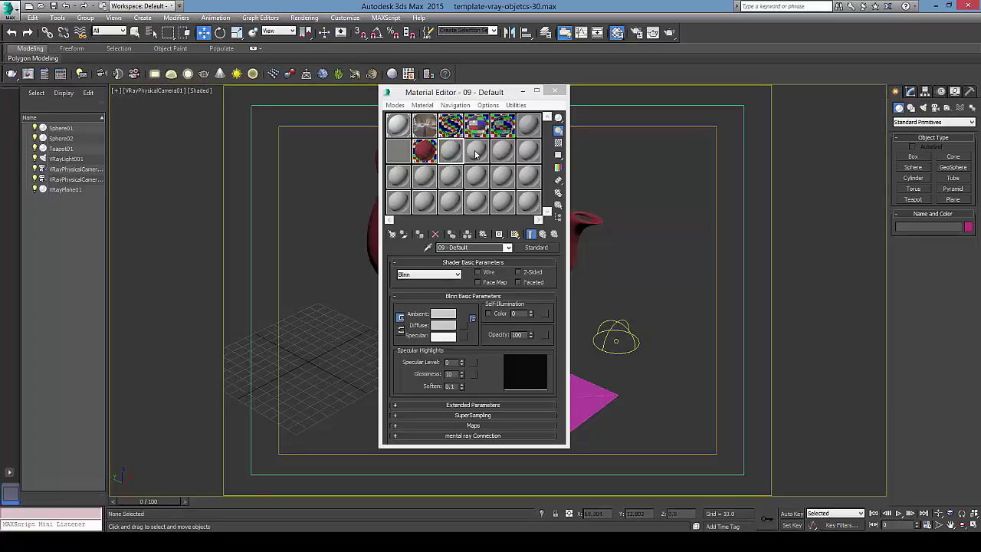
Load madera verde.vismat from Escritorio into a VRayVRmatMtl in an empty slot and open it
click(476, 153)
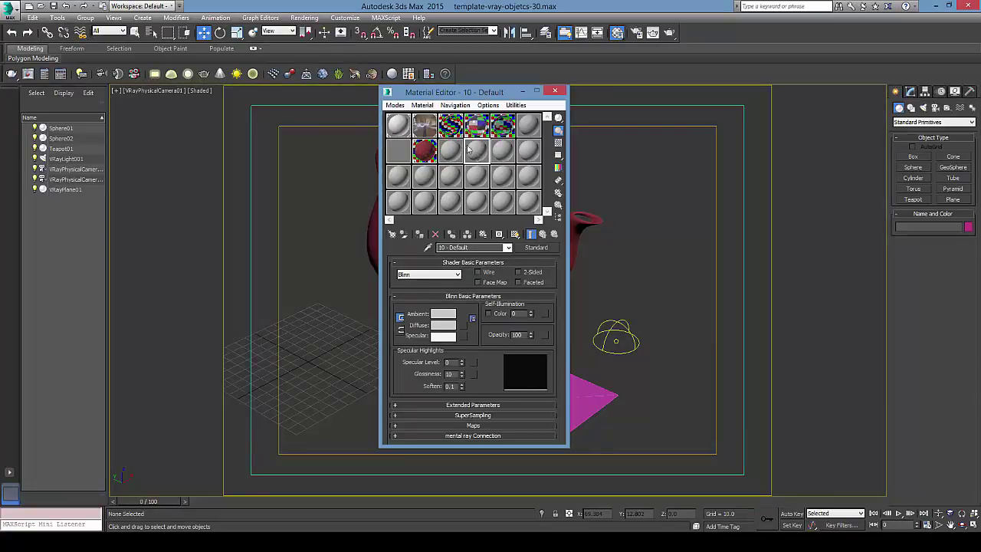
drag(409, 74, 412, 108)
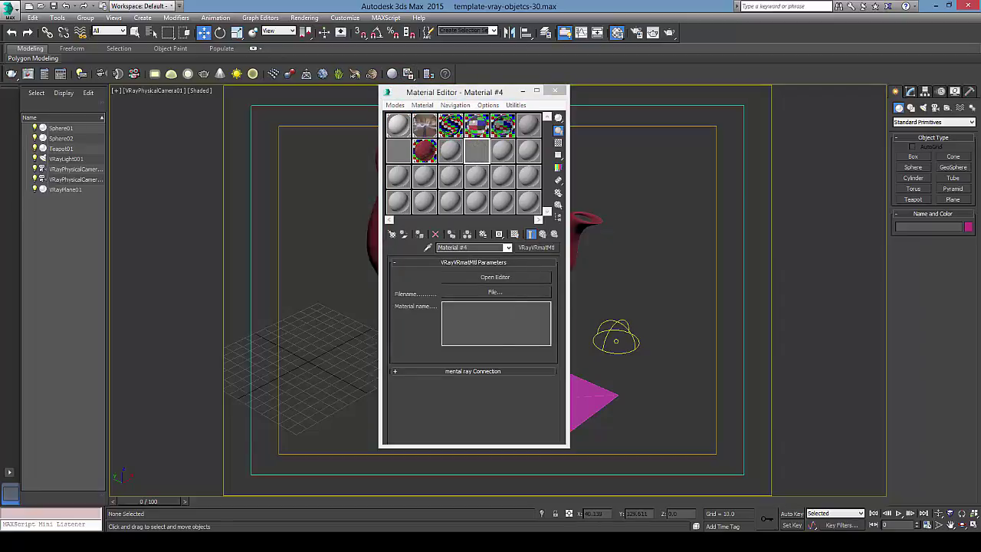
click(495, 292)
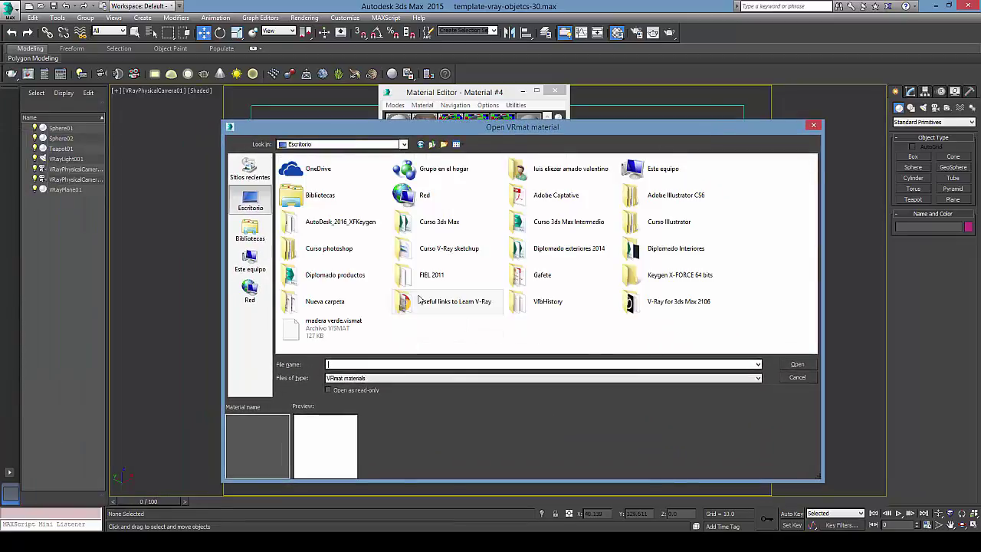
click(362, 331)
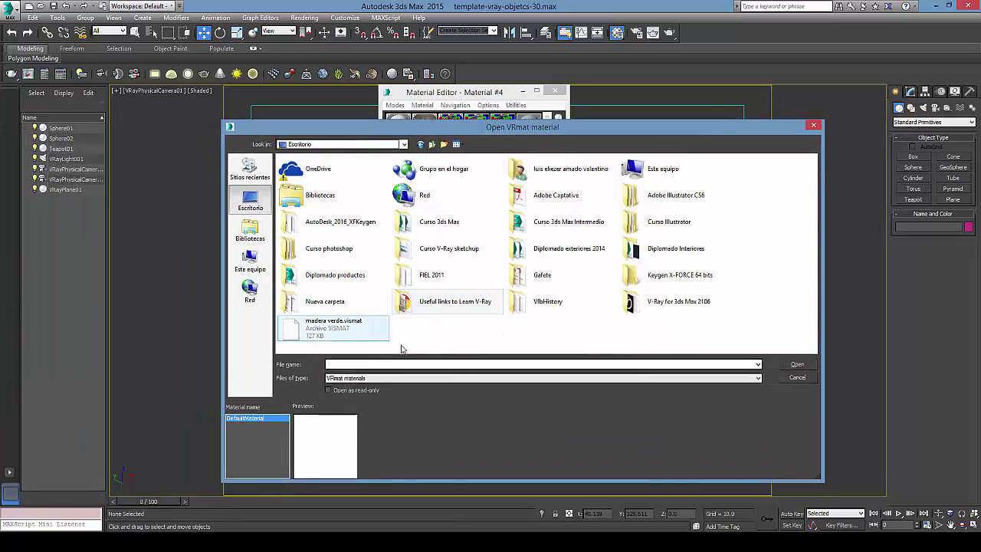
click(799, 366)
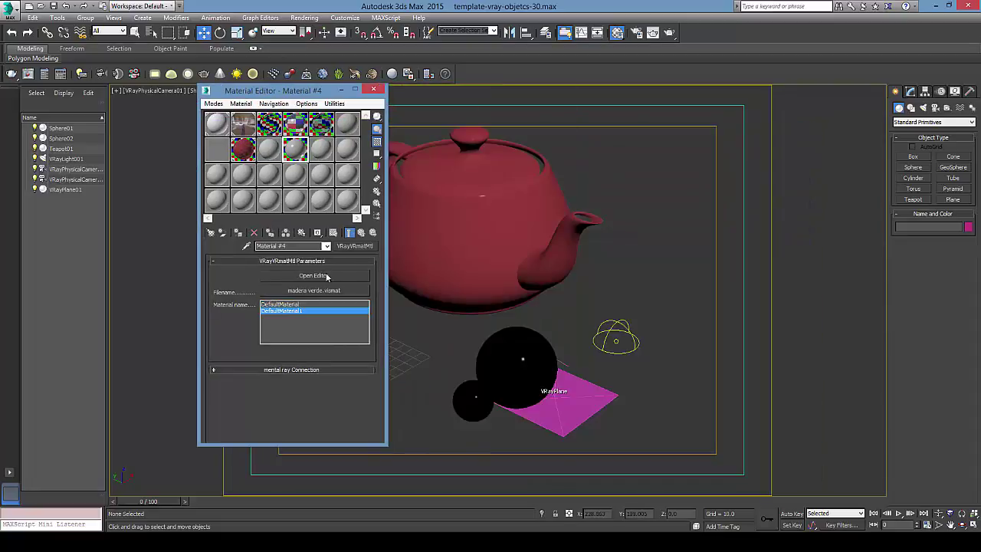
click(325, 277)
Switch off Material #4's brick diffuse map and save it as plain glossy green
mouse_move(381, 112)
mouse_down()
mouse_move(651, 120)
mouse_move(638, 115)
mouse_up()
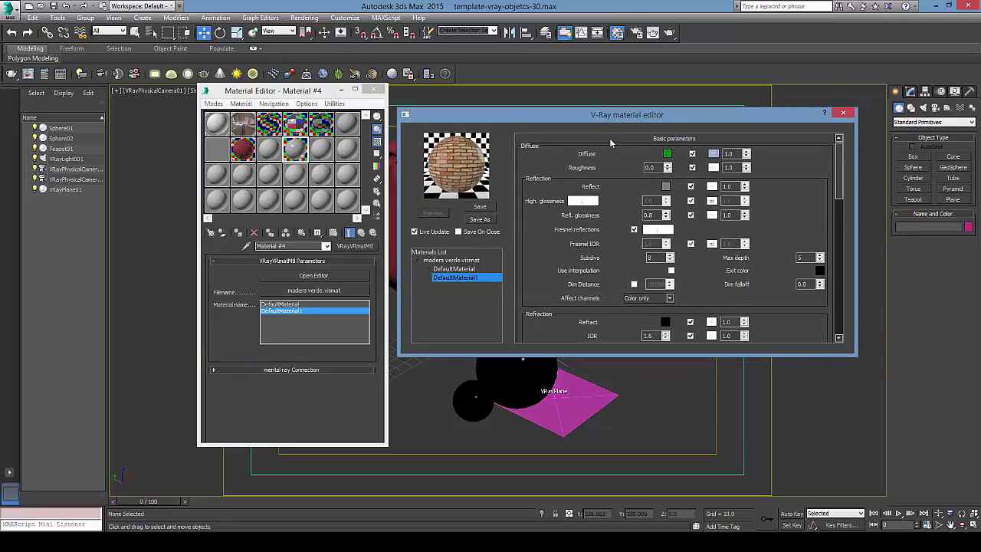
drag(610, 115, 611, 130)
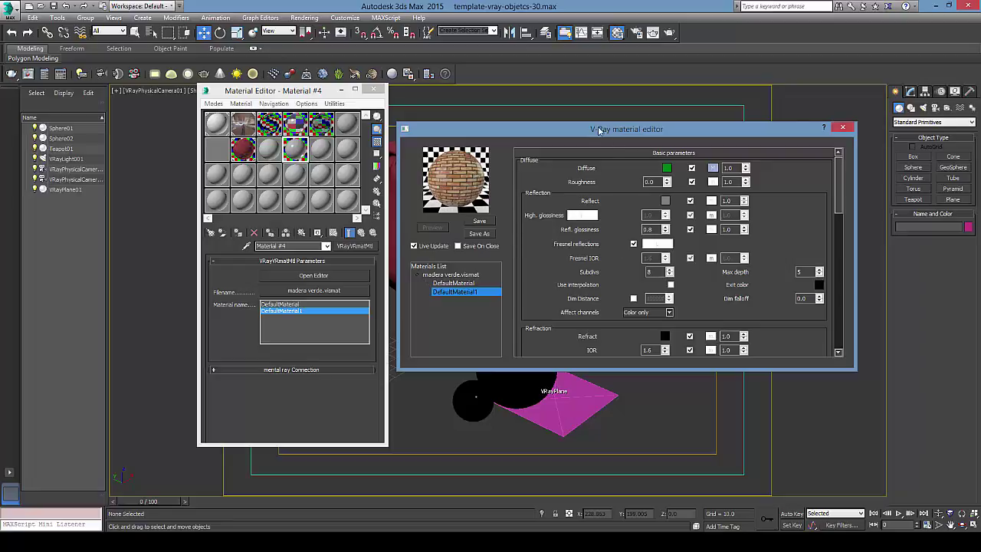
drag(600, 132, 588, 138)
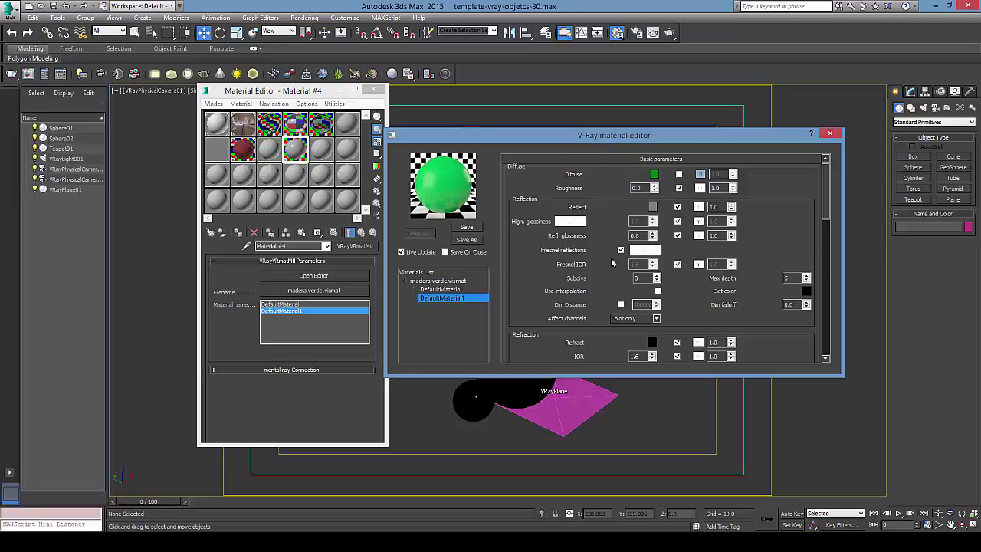
scroll(821, 307, down, 5)
scroll(821, 307, down, 2)
scroll(821, 307, up, 7)
click(473, 230)
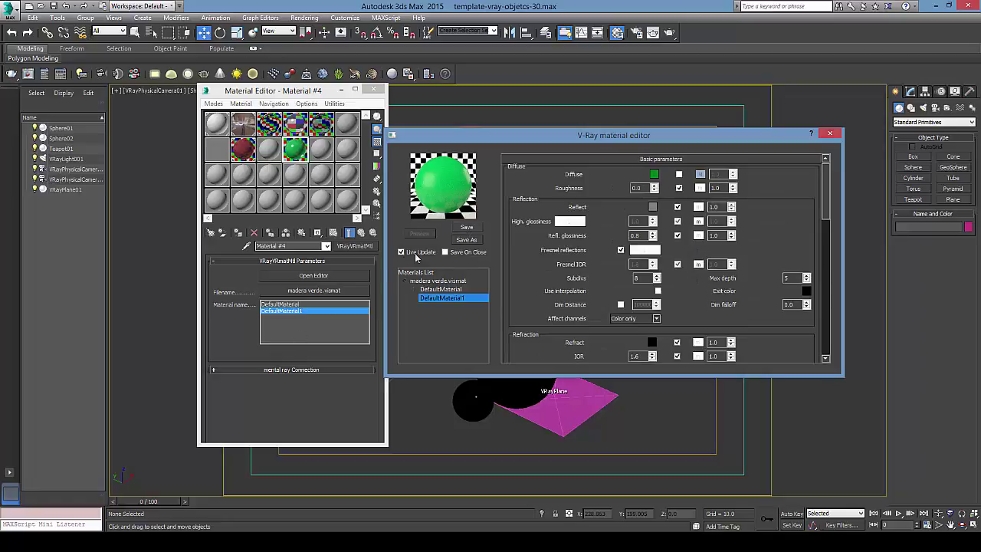
Close the V-Ray editor, drag the green Material #4 onto the teapot, and select it
click(830, 134)
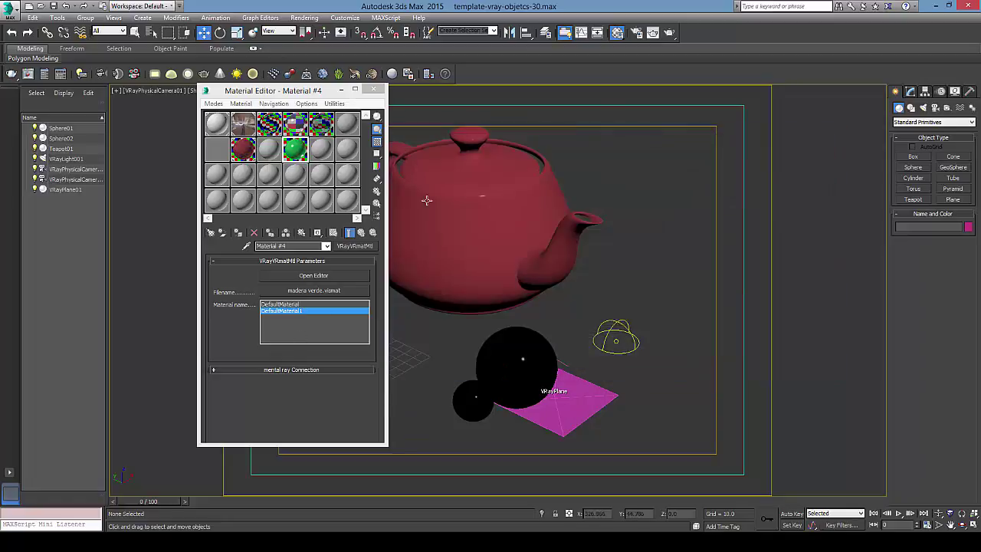
drag(314, 92, 328, 92)
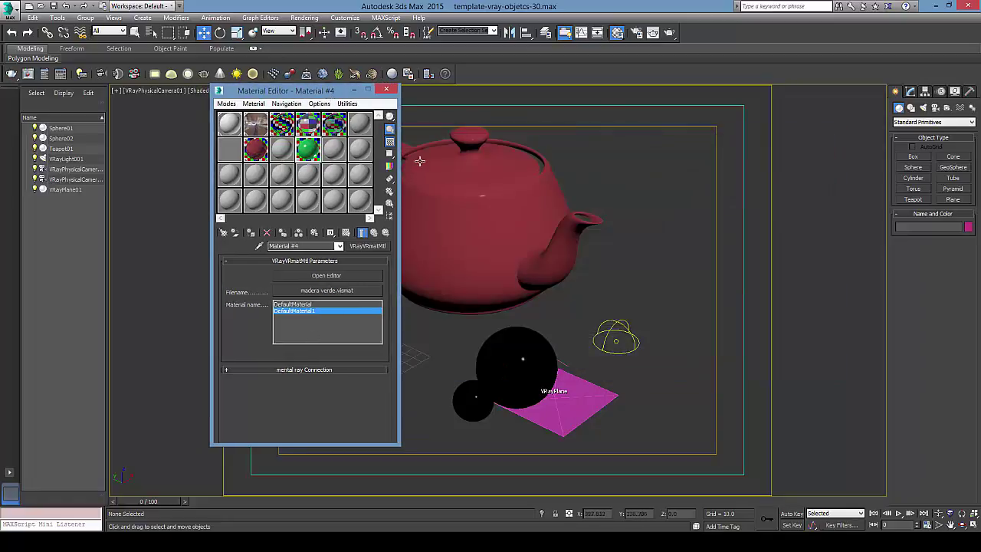
drag(308, 152, 445, 221)
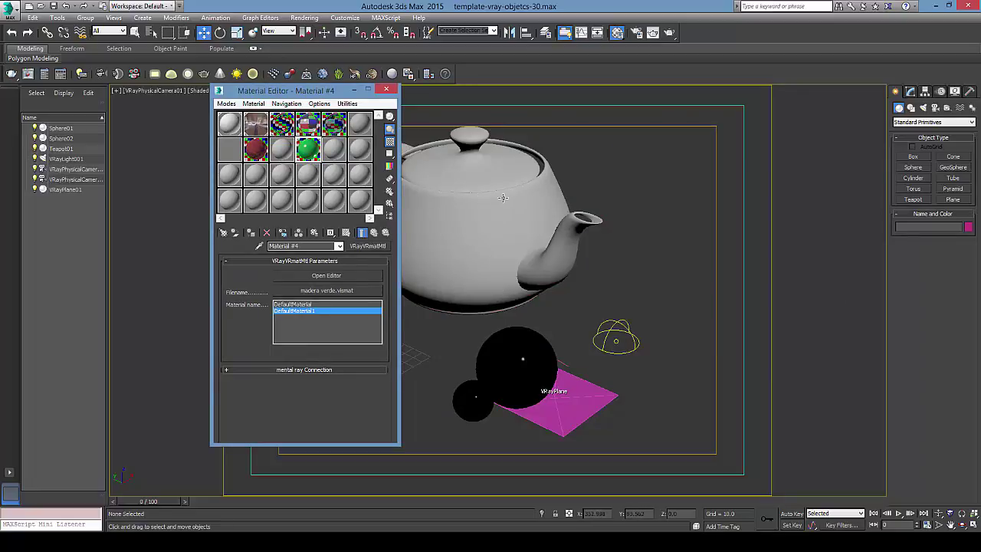
click(471, 251)
Render the camera view, moving the V-Ray frame buffer and progress dialog aside
click(668, 32)
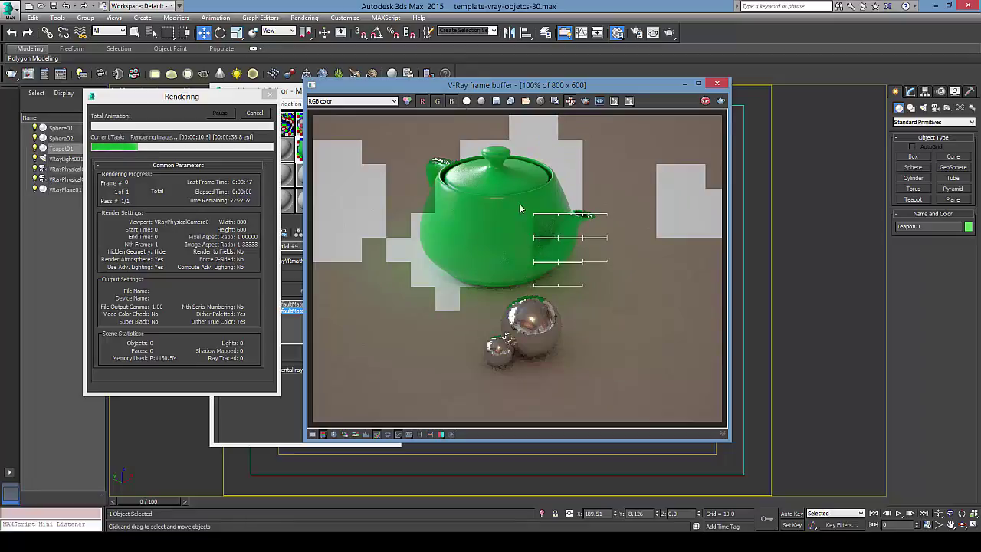
drag(450, 86, 626, 88)
drag(257, 100, 182, 101)
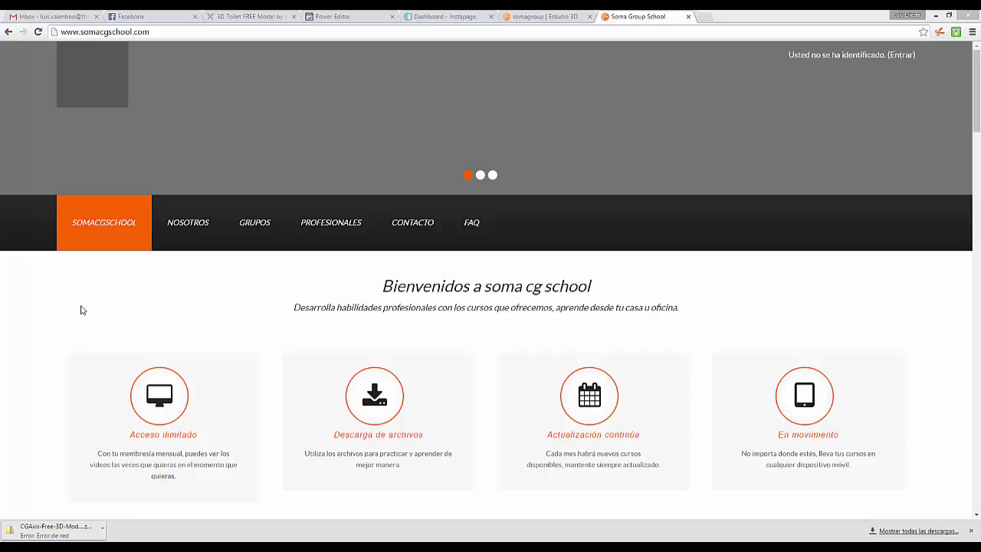
Glance down the Soma CG School homepage and check its site address
scroll(127, 307, down, 1)
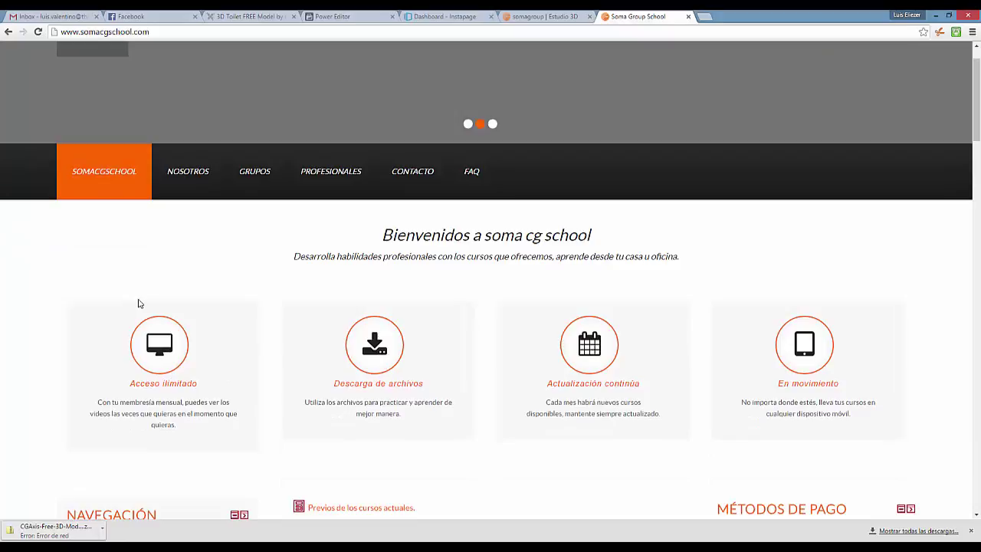
scroll(135, 310, down, 2)
scroll(136, 308, down, 2)
scroll(146, 230, up, 3)
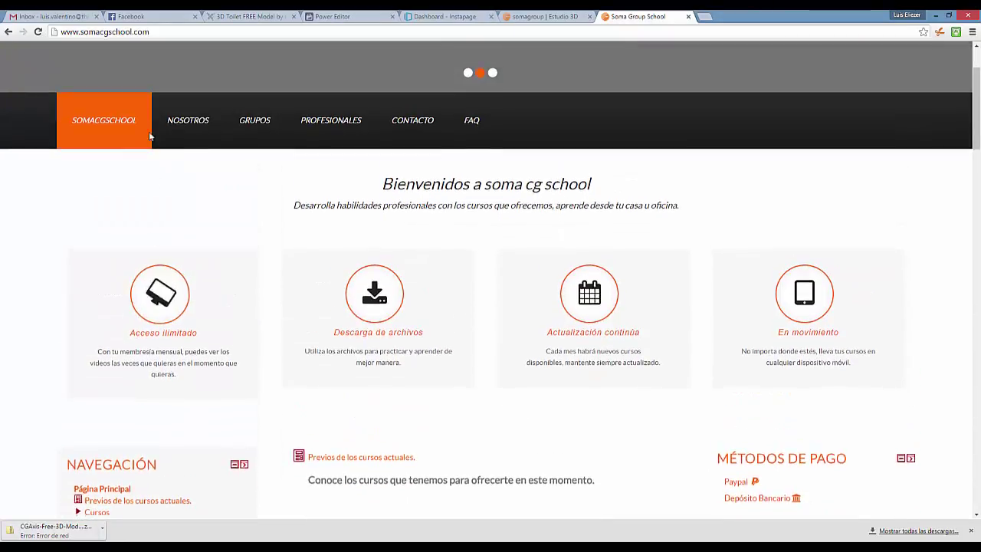
click(166, 32)
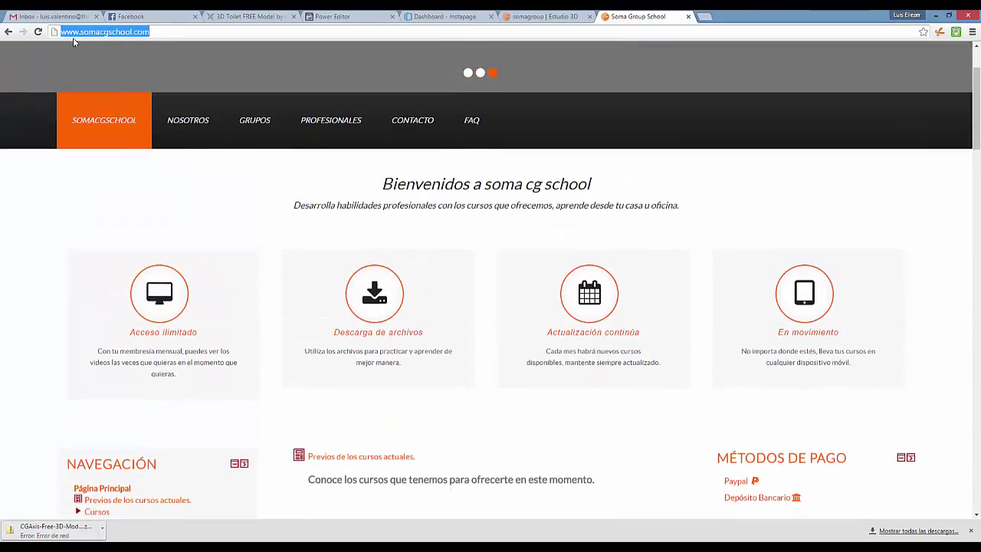
click(157, 206)
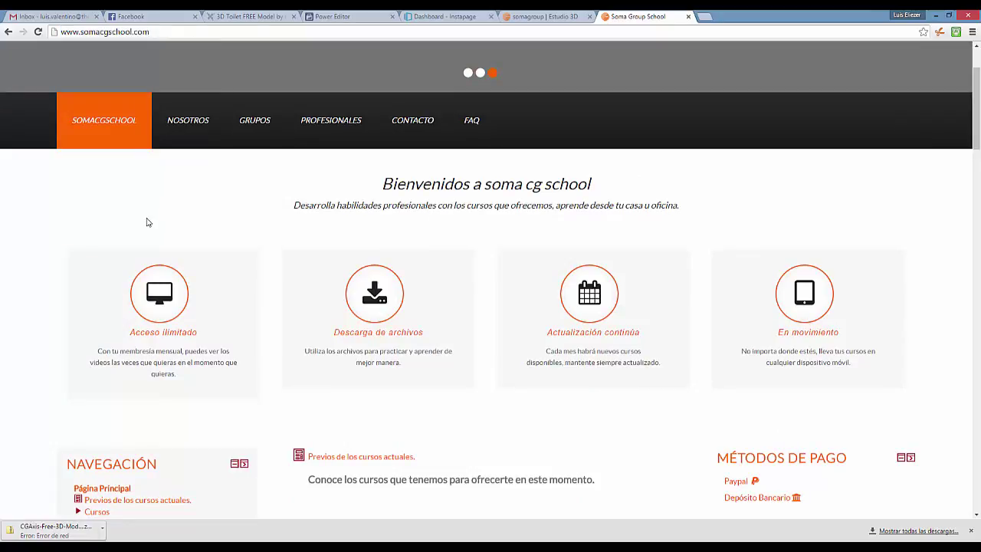
Scroll down through the Cursos disponibles list of courses
scroll(115, 230, down, 3)
scroll(89, 235, down, 4)
scroll(89, 234, down, 3)
scroll(340, 268, down, 2)
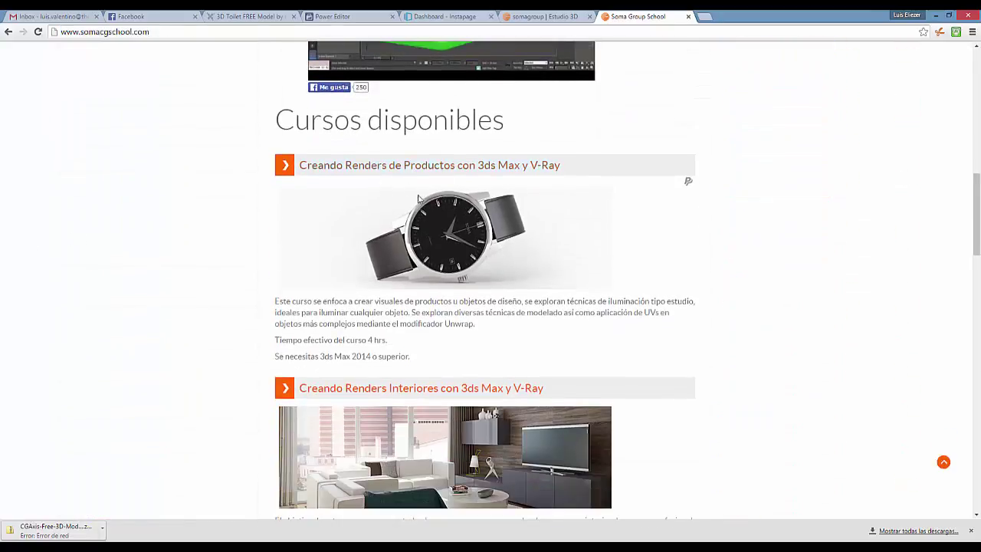
scroll(462, 188, down, 1)
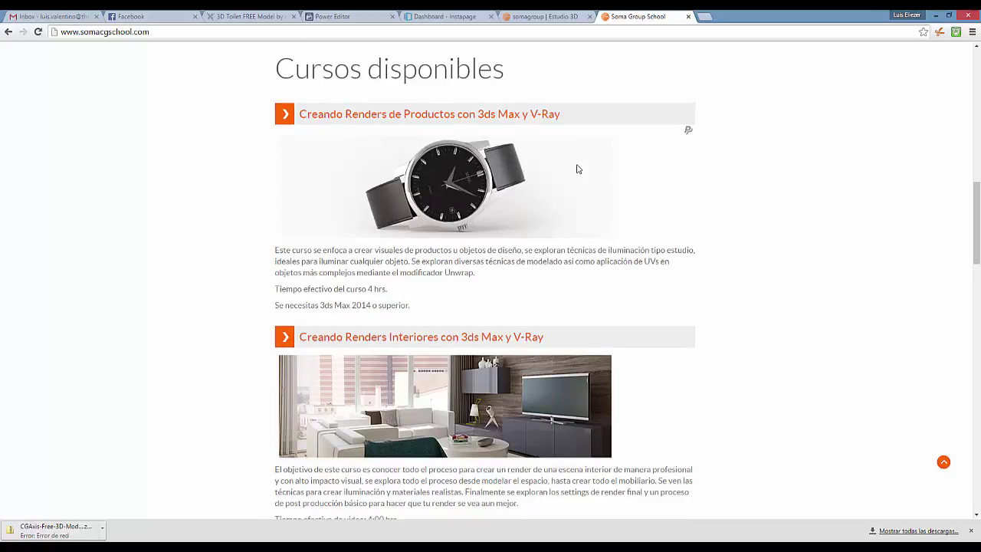
scroll(475, 223, down, 2)
scroll(537, 306, up, 3)
scroll(629, 384, up, 3)
scroll(497, 421, down, 2)
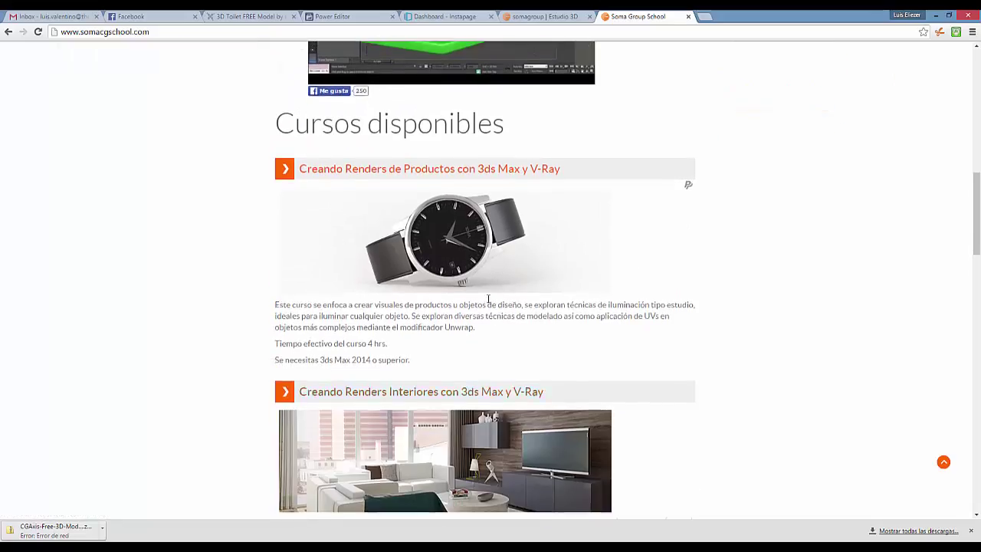
scroll(322, 237, down, 2)
scroll(153, 196, down, 1)
scroll(107, 191, down, 1)
scroll(99, 190, up, 1)
scroll(99, 194, up, 1)
scroll(125, 192, down, 2)
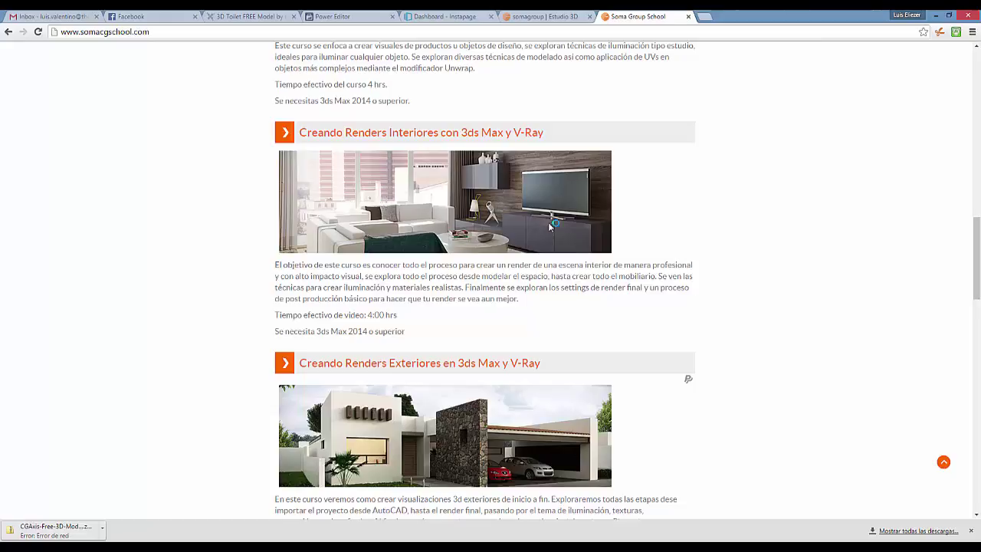
scroll(414, 199, down, 1)
scroll(451, 201, down, 2)
scroll(112, 217, down, 3)
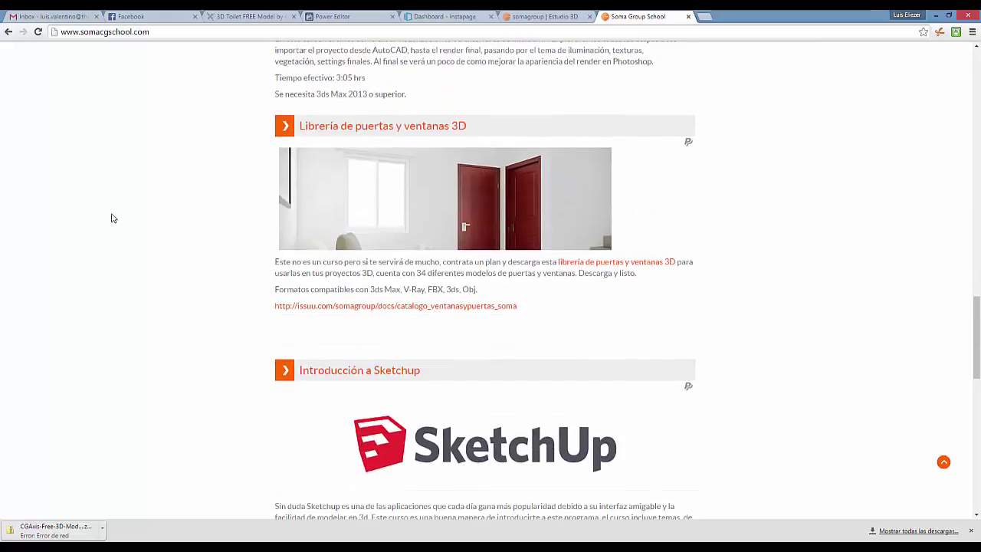
scroll(165, 236, down, 2)
scroll(443, 249, down, 1)
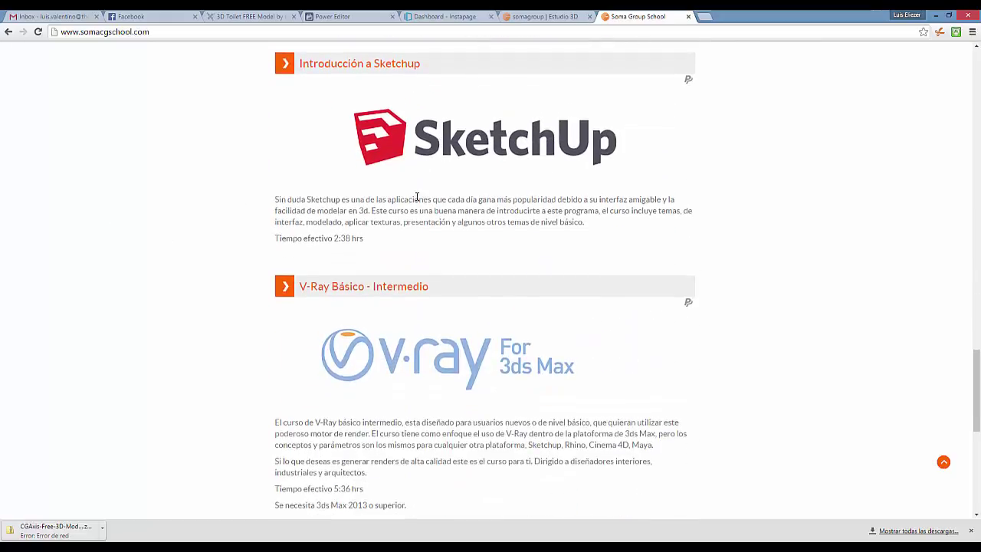
scroll(416, 197, down, 2)
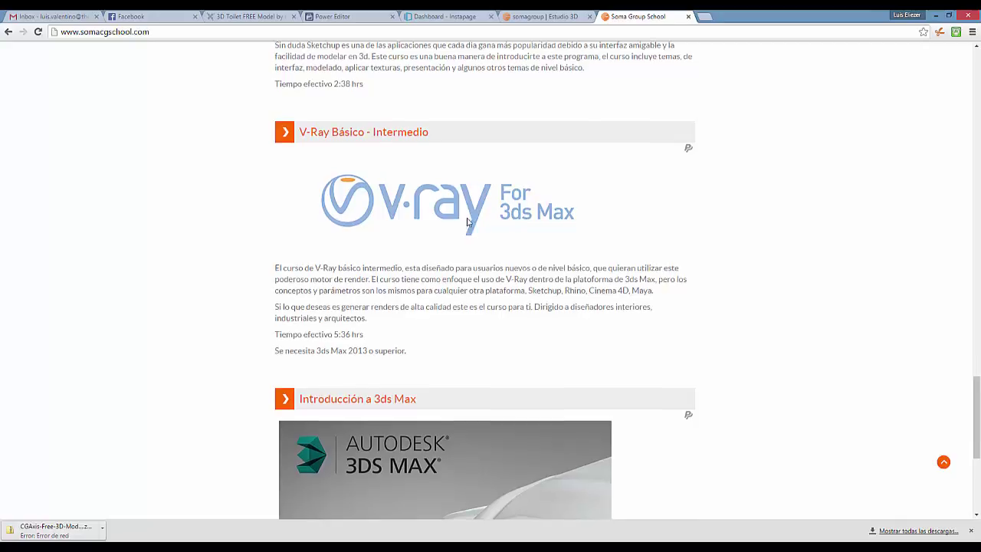
scroll(476, 228, down, 1)
Return to the top of the page and follow the (Entrar) sign-in link
scroll(407, 113, up, 1)
scroll(407, 114, down, 3)
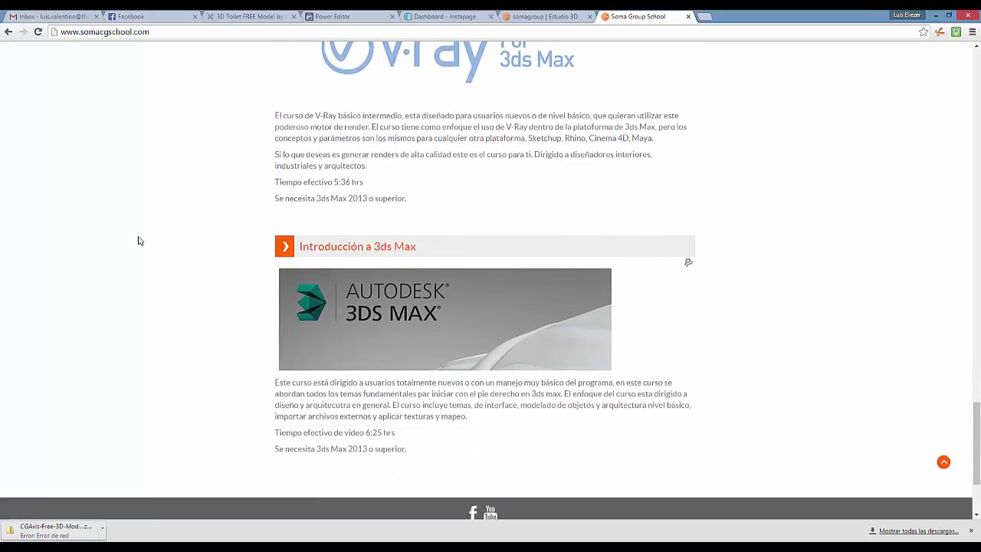
scroll(407, 225, up, 1)
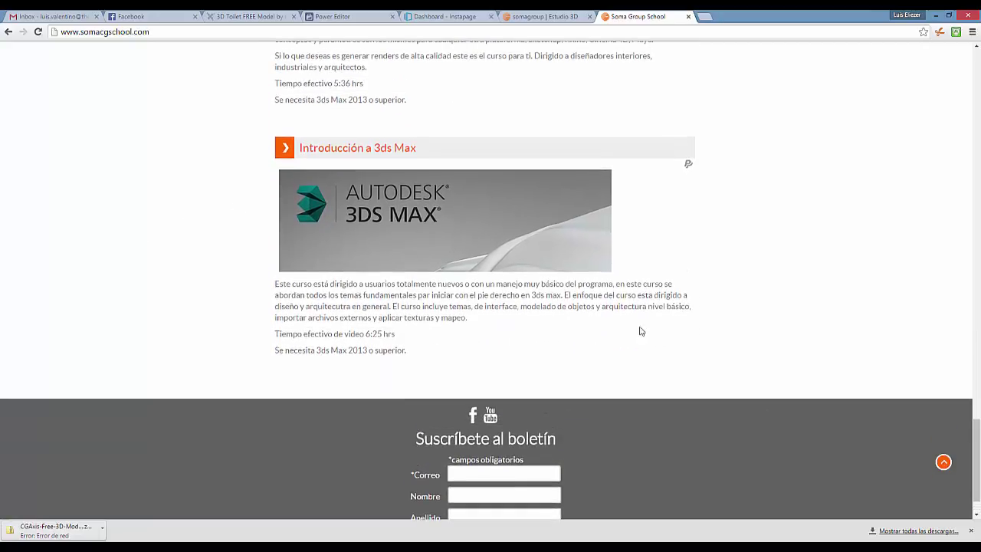
scroll(459, 299, up, 1)
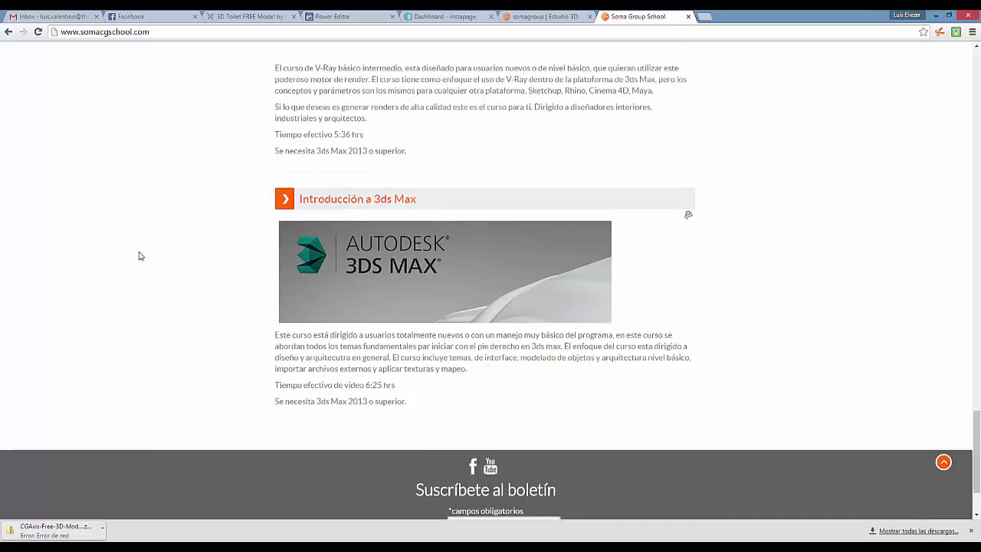
scroll(138, 293, up, 1)
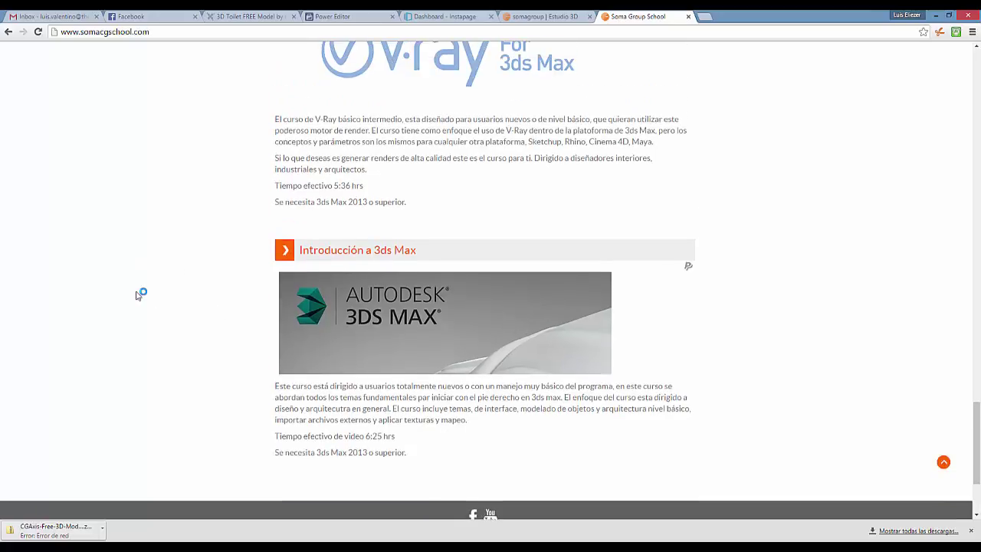
scroll(138, 294, up, 2)
scroll(136, 293, up, 2)
scroll(141, 292, up, 2)
scroll(138, 299, up, 6)
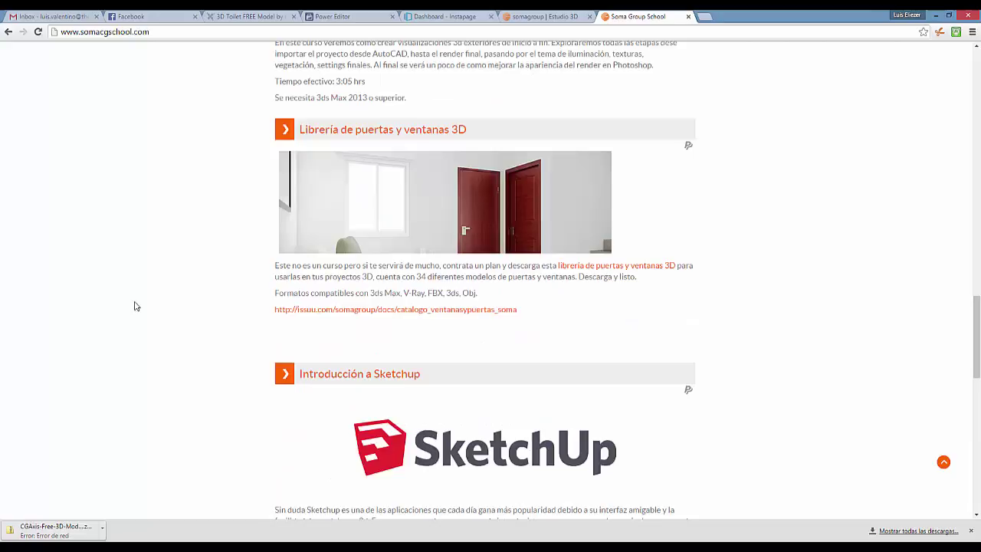
scroll(134, 306, up, 3)
scroll(128, 321, up, 3)
scroll(128, 320, up, 2)
scroll(128, 322, up, 2)
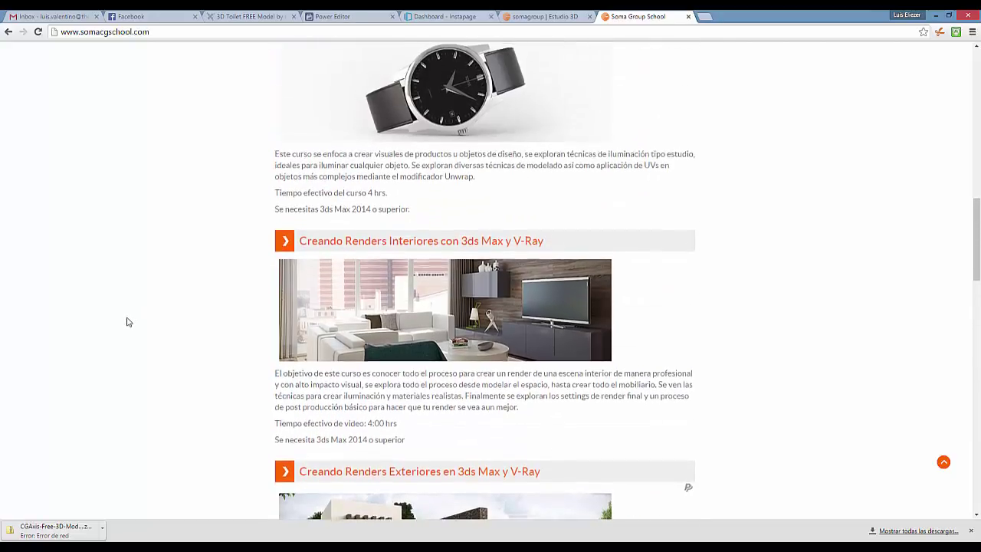
scroll(122, 318, up, 2)
scroll(119, 310, up, 2)
scroll(138, 318, up, 2)
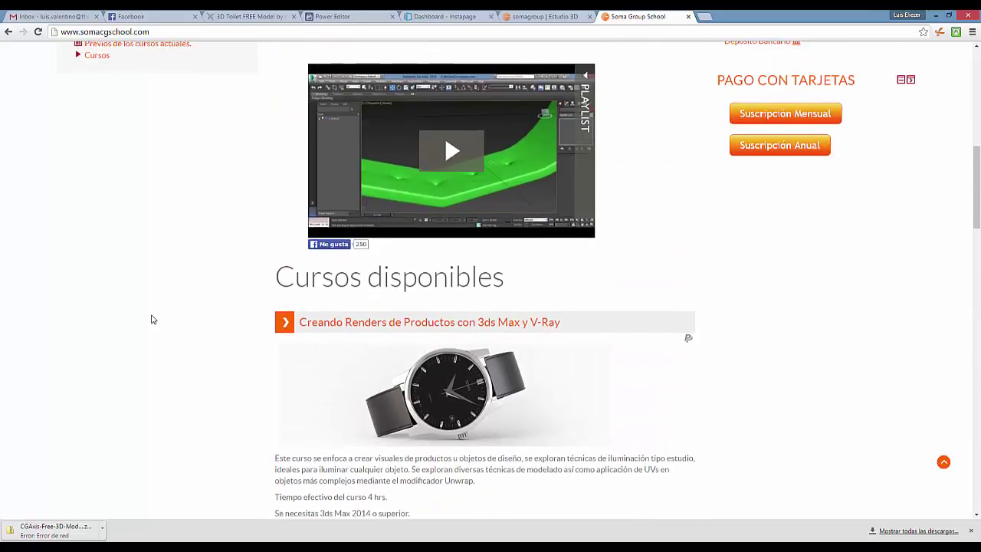
scroll(127, 326, up, 2)
scroll(128, 326, up, 1)
scroll(133, 339, up, 1)
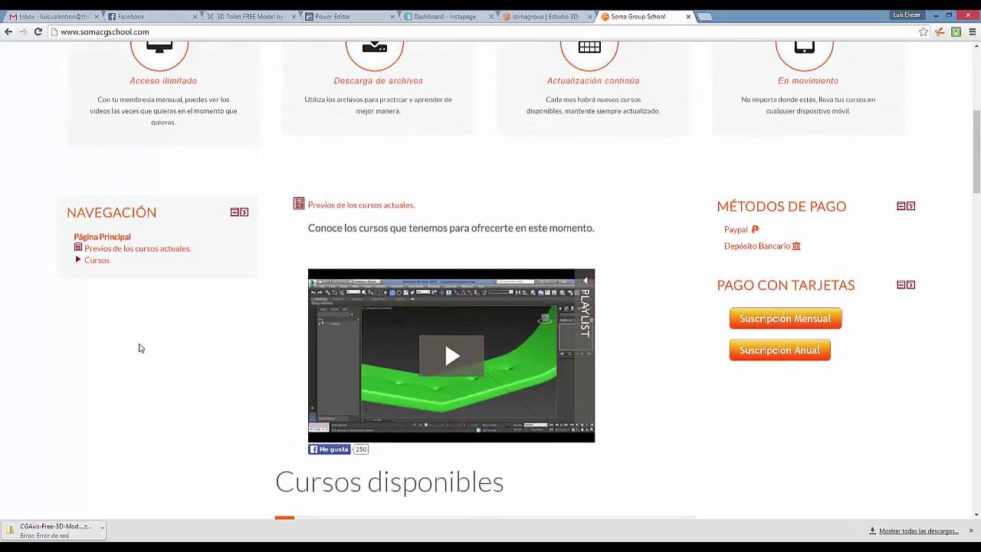
scroll(140, 348, up, 2)
scroll(391, 350, up, 3)
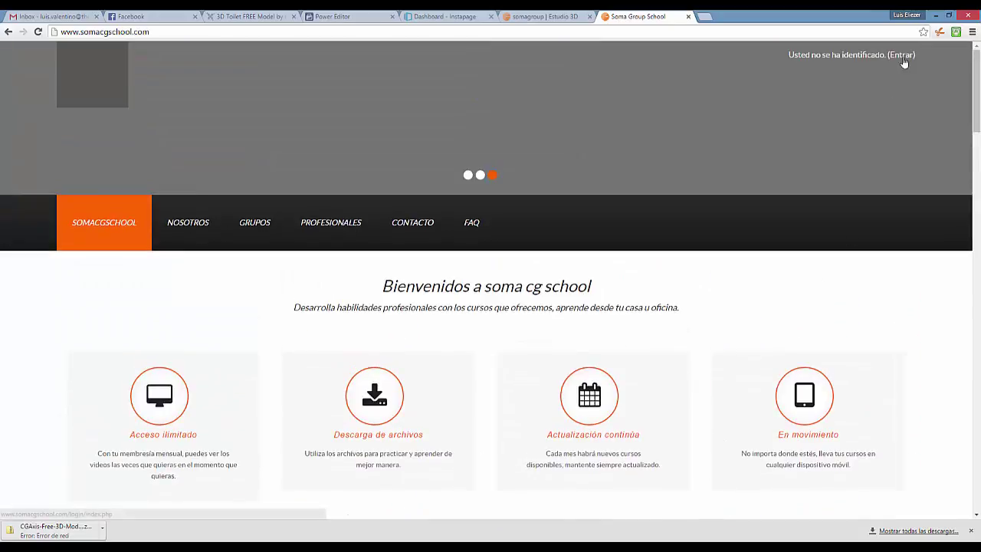
scroll(609, 132, down, 1)
scroll(622, 128, down, 1)
scroll(841, 105, up, 2)
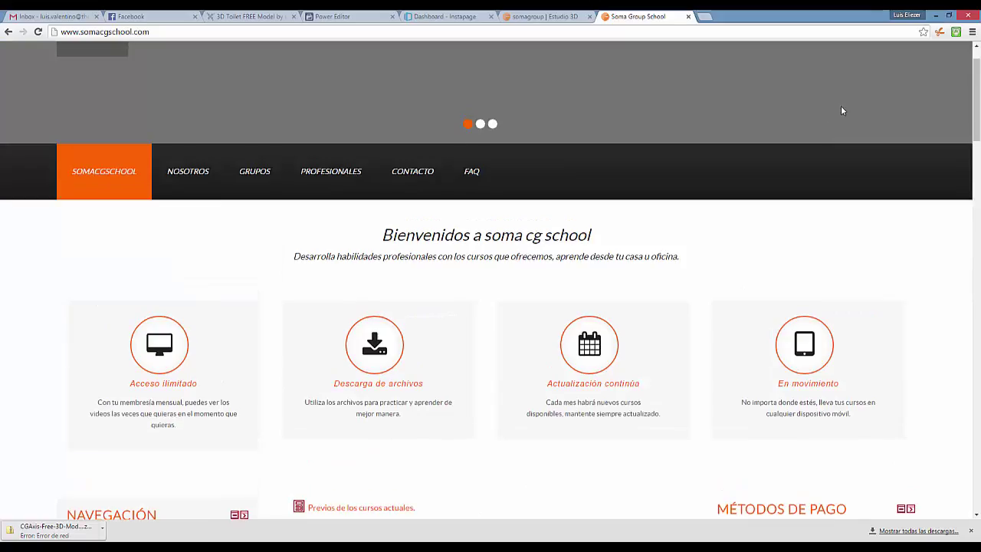
scroll(900, 87, up, 1)
click(898, 58)
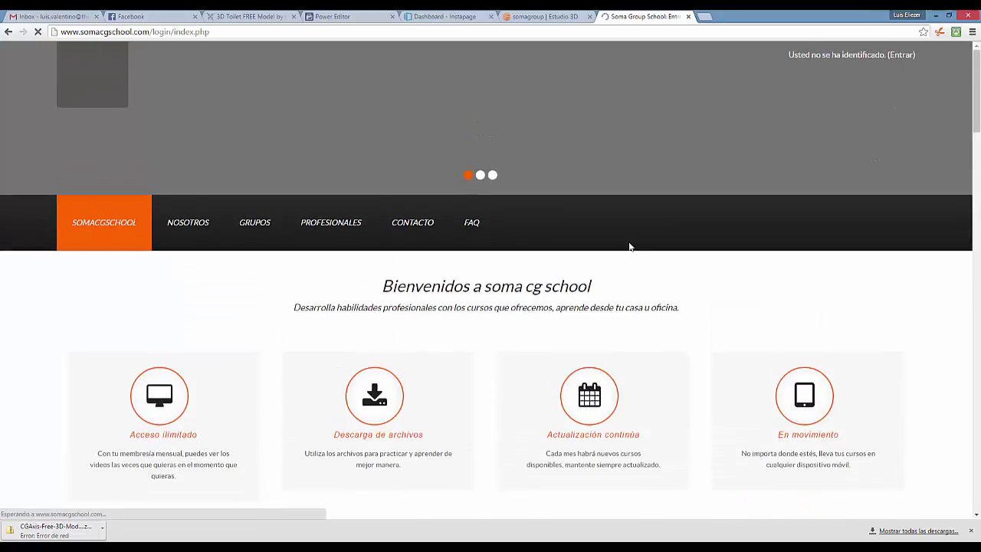